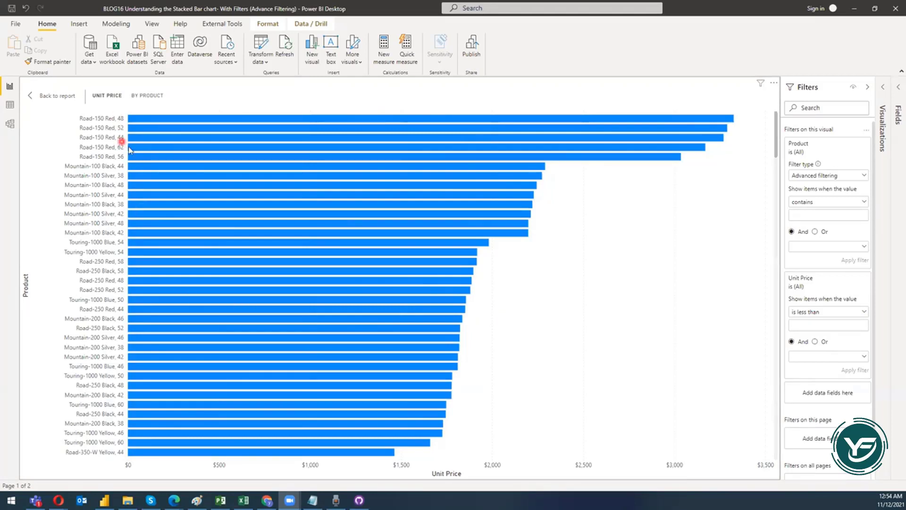
Apply an advanced filter on Product that shows items containing "Road" and look through the filtered bars.
mouse_move(204, 249)
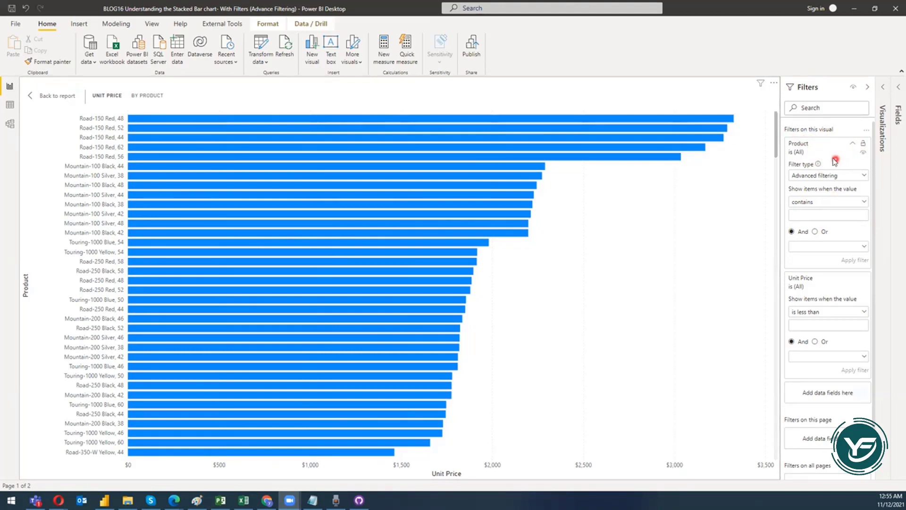
left_click(849, 177)
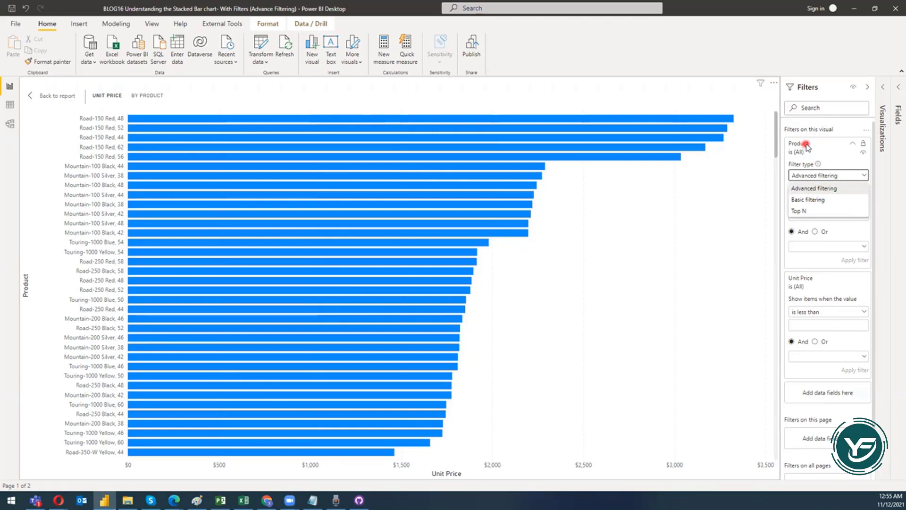
left_click(821, 191)
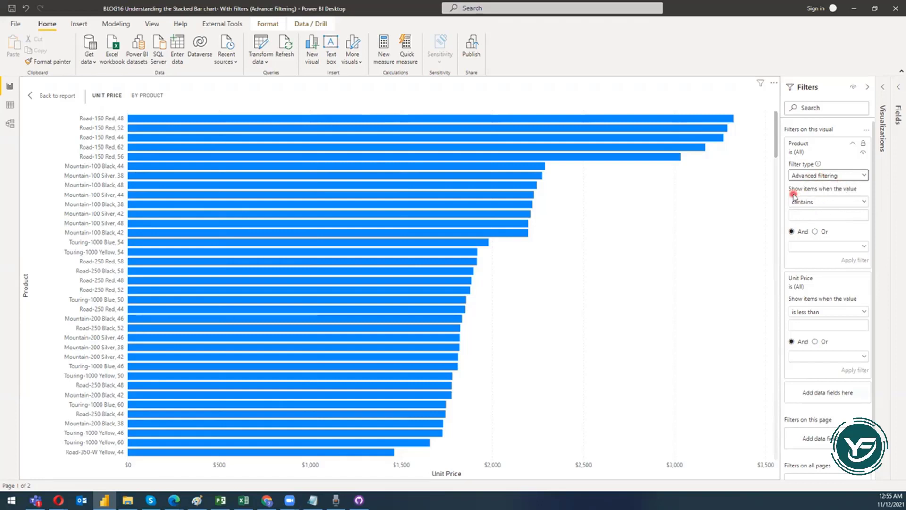
left_click(813, 205)
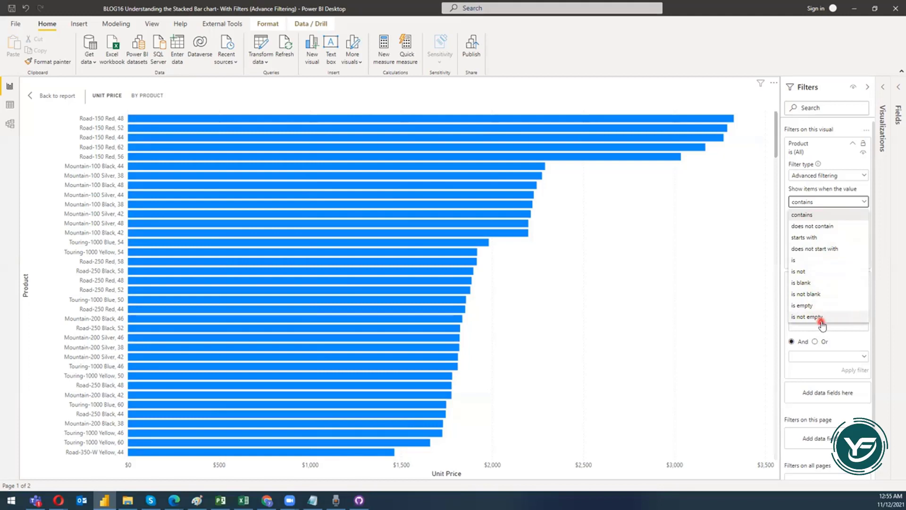
left_click(821, 216)
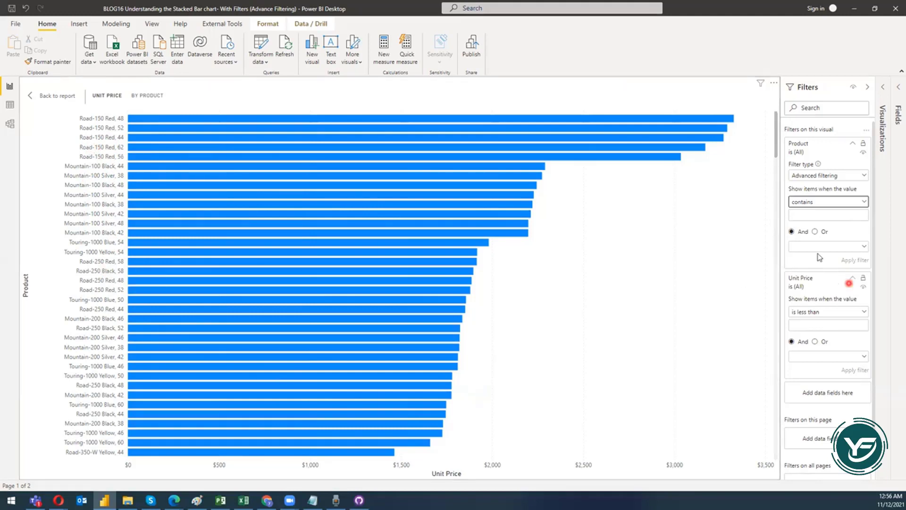
left_click(811, 216)
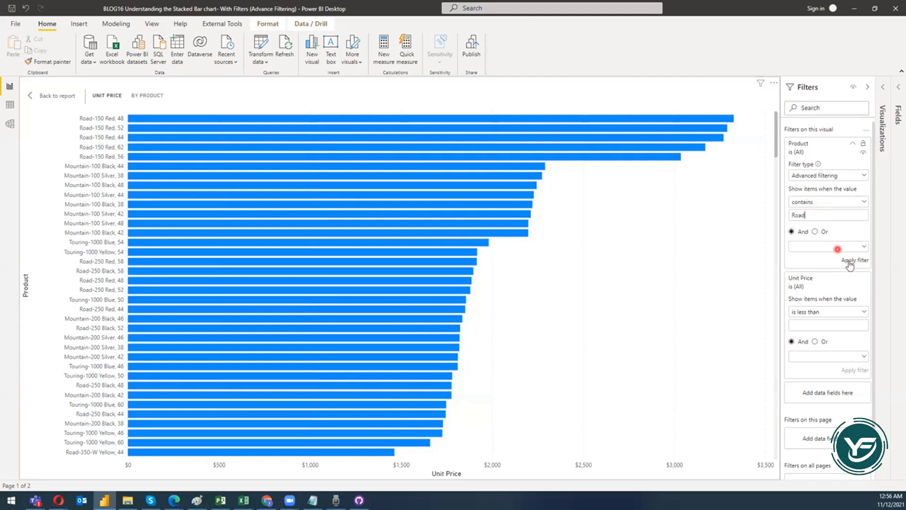
left_click(857, 260)
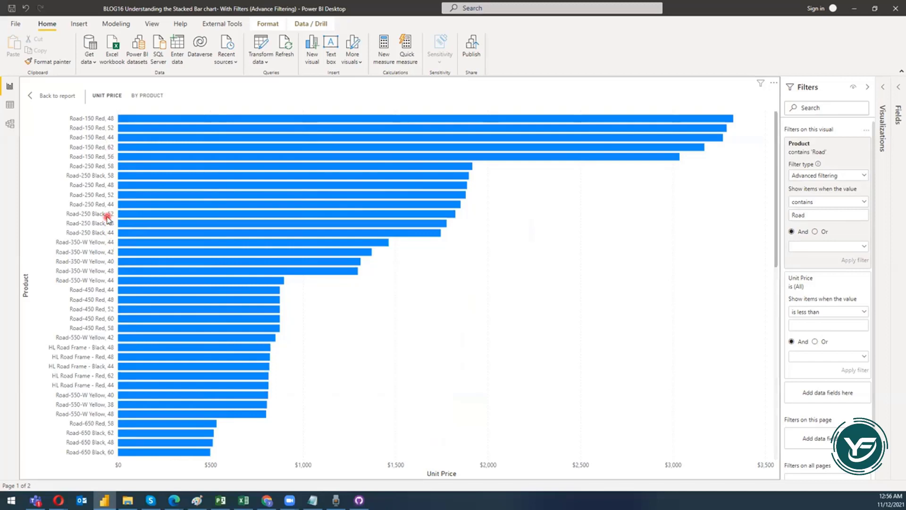
scroll(108, 218, "down", 5)
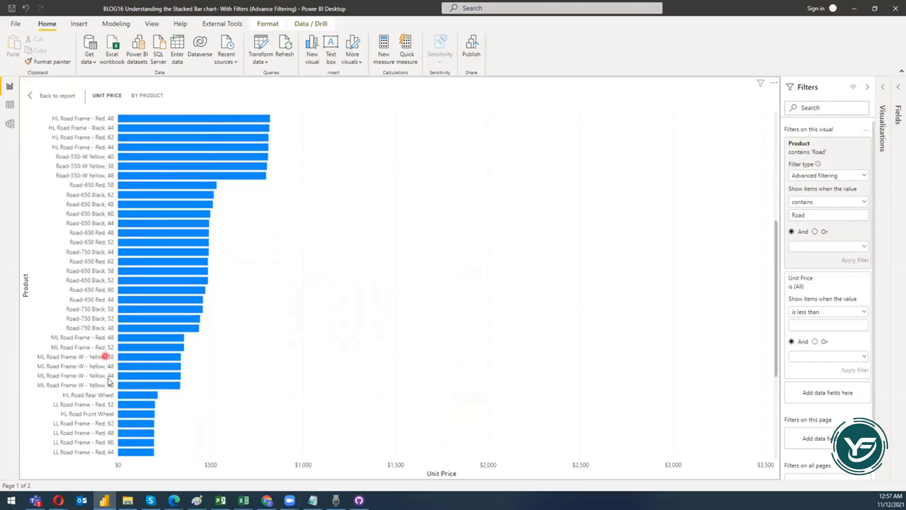
scroll(104, 401, "down", 4)
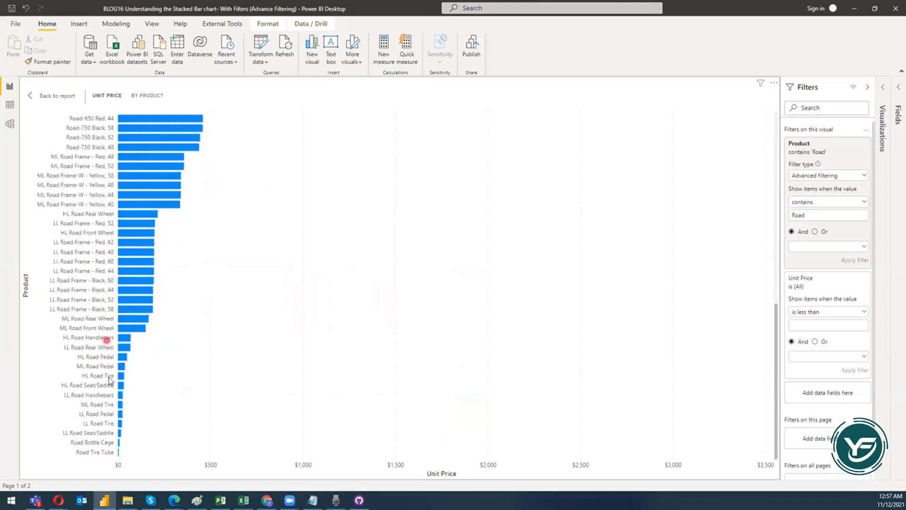
scroll(118, 293, "up", 9)
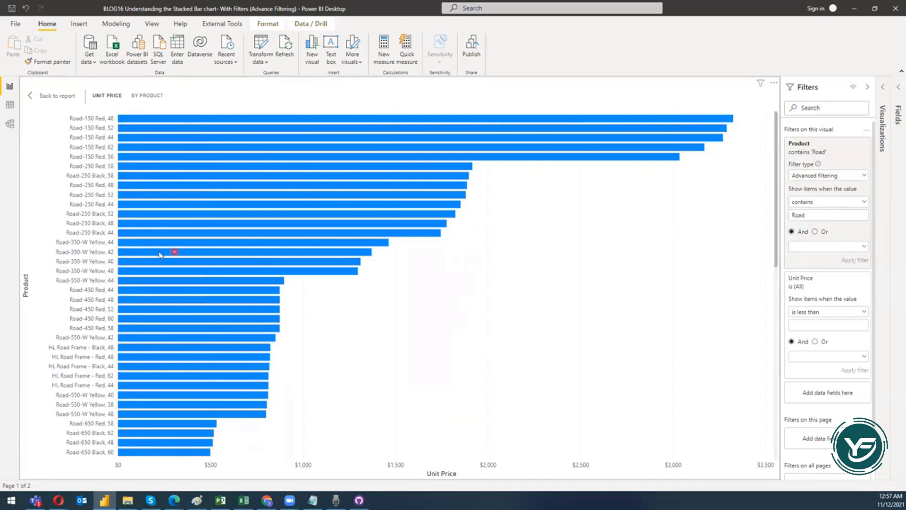
Change the Product filter condition to "does not contain" with the value "Road" and apply it.
left_click(835, 206)
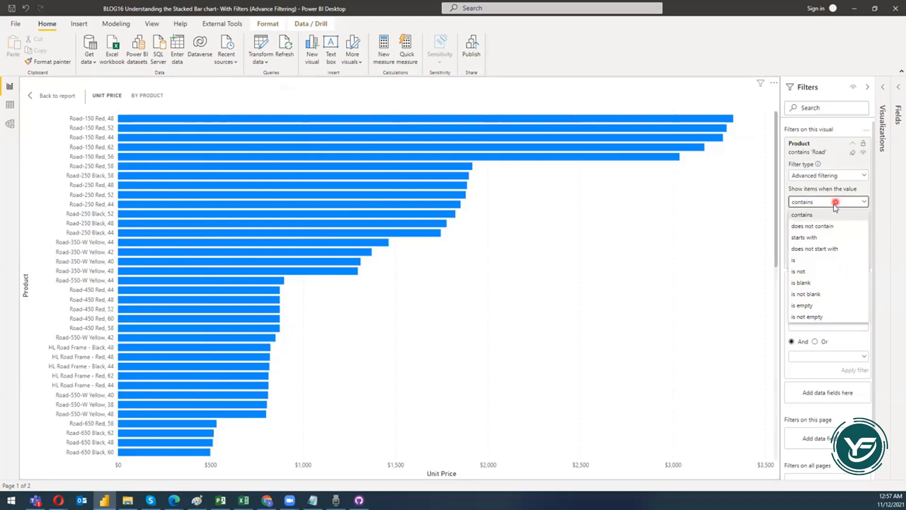
left_click(819, 228)
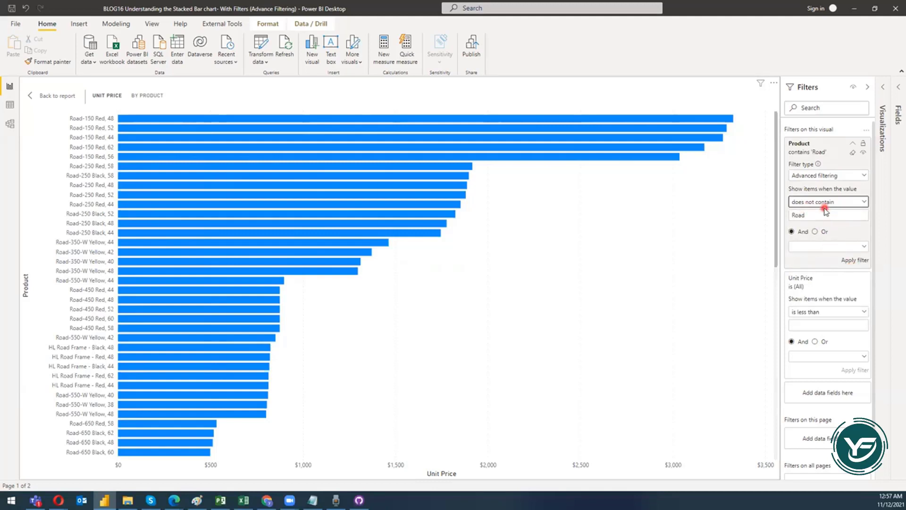
left_click(814, 215)
left_click(814, 218)
left_click(855, 260)
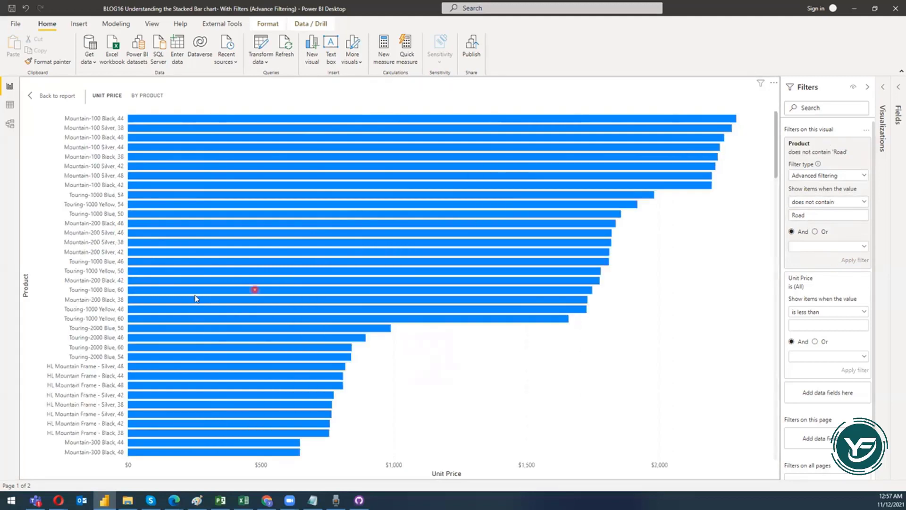
mouse_move(151, 295)
Change the Product filter condition to "starts with" for "Road", apply it and review the listed products.
left_click(807, 204)
left_click(811, 239)
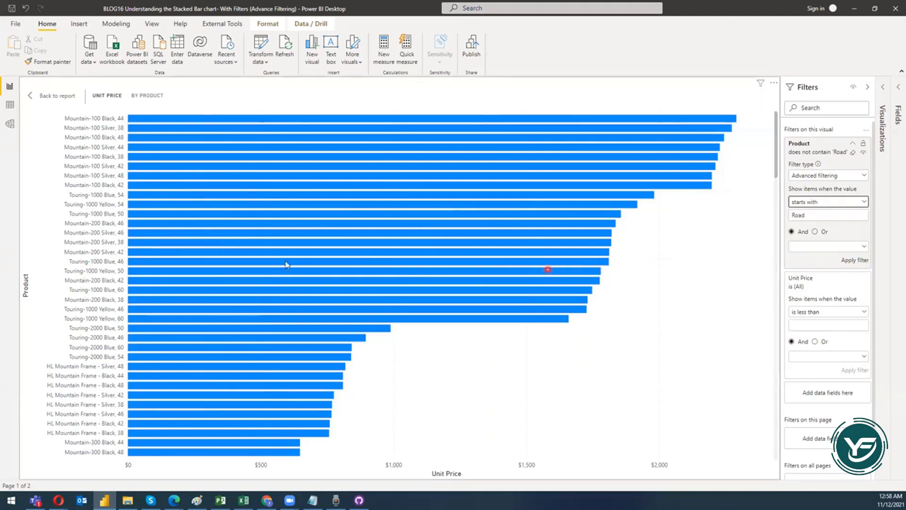
left_click(854, 263)
left_click(99, 250)
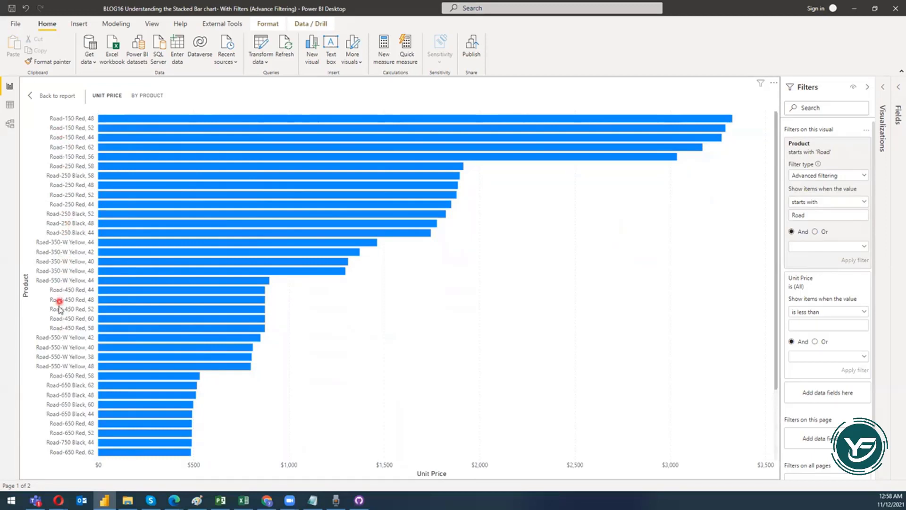
scroll(60, 306, "down", 3)
scroll(74, 271, "up", 3)
Set the Product filter to "does not start with" "Road", apply it and look through the remaining products.
left_click(834, 202)
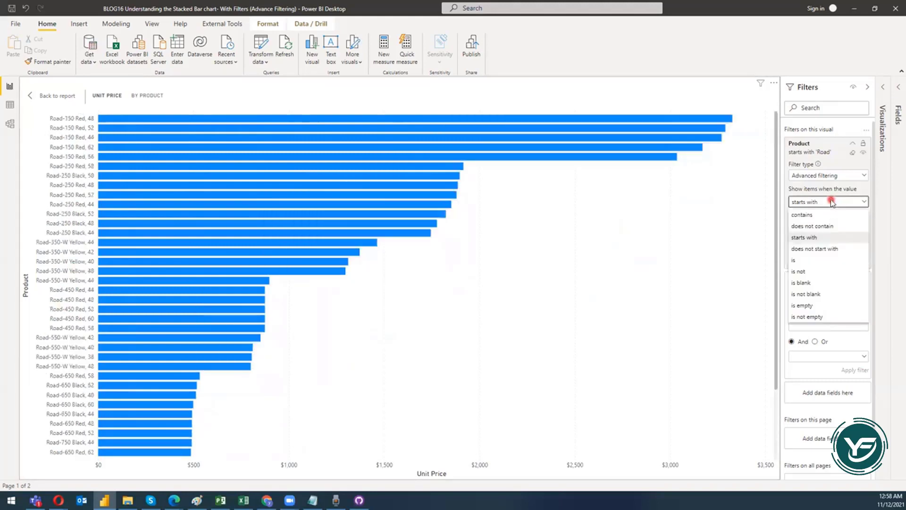
left_click(834, 248)
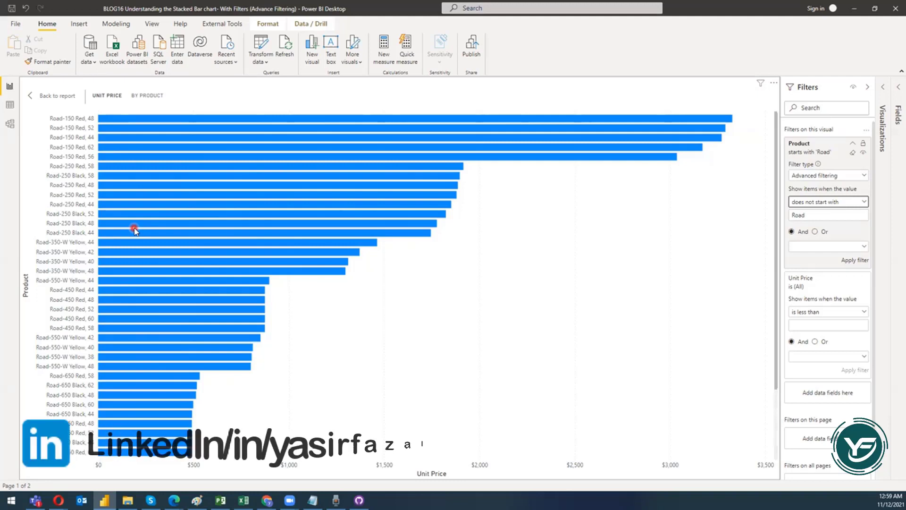
left_click(856, 260)
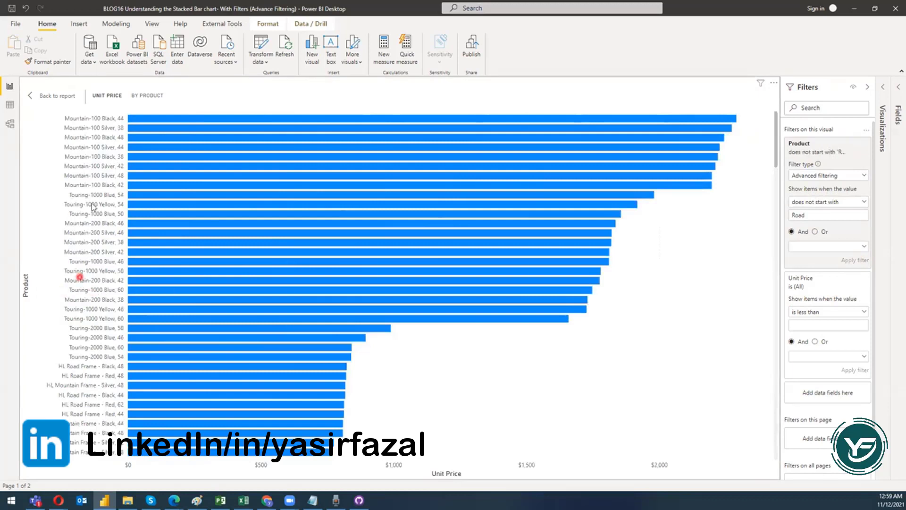
scroll(106, 215, "down", 5)
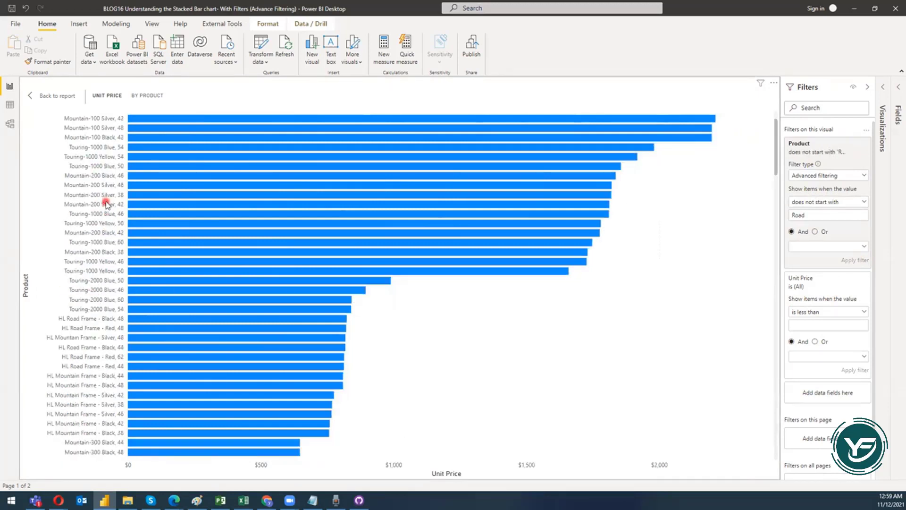
scroll(106, 207, "down", 5)
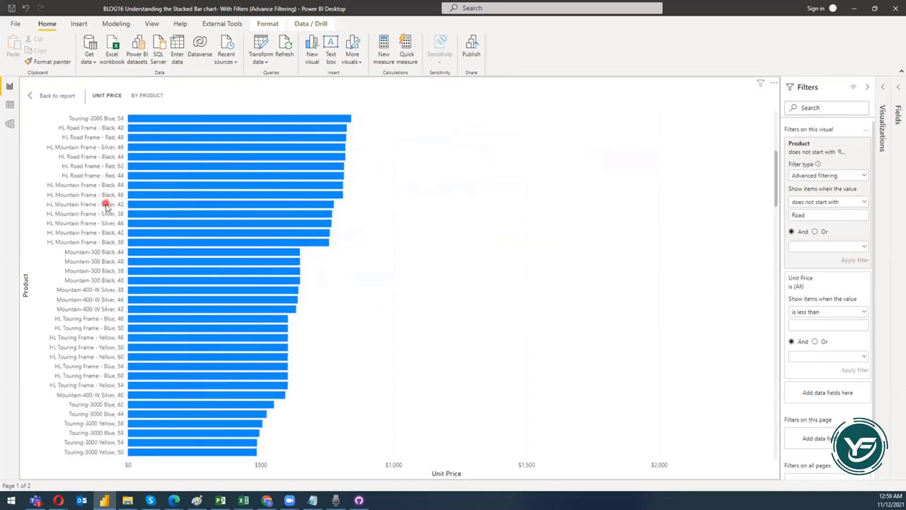
scroll(98, 251, "down", 5)
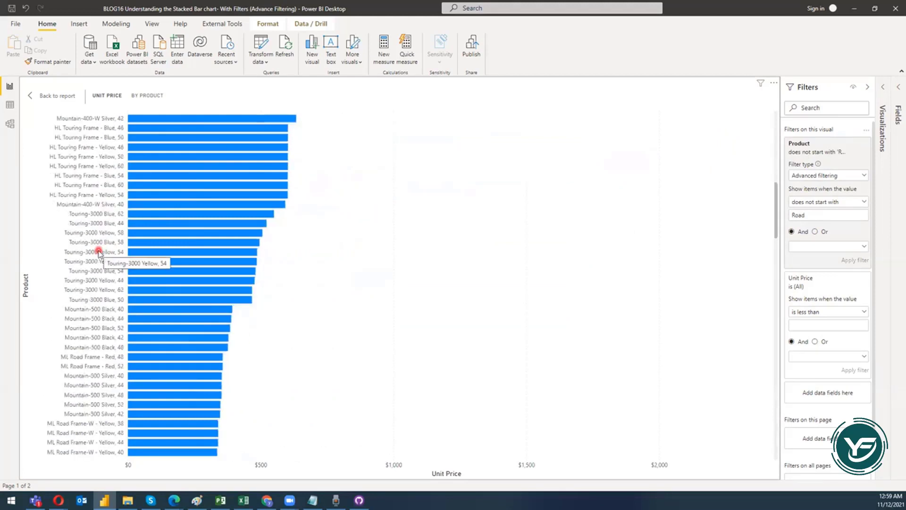
scroll(99, 251, "down", 3)
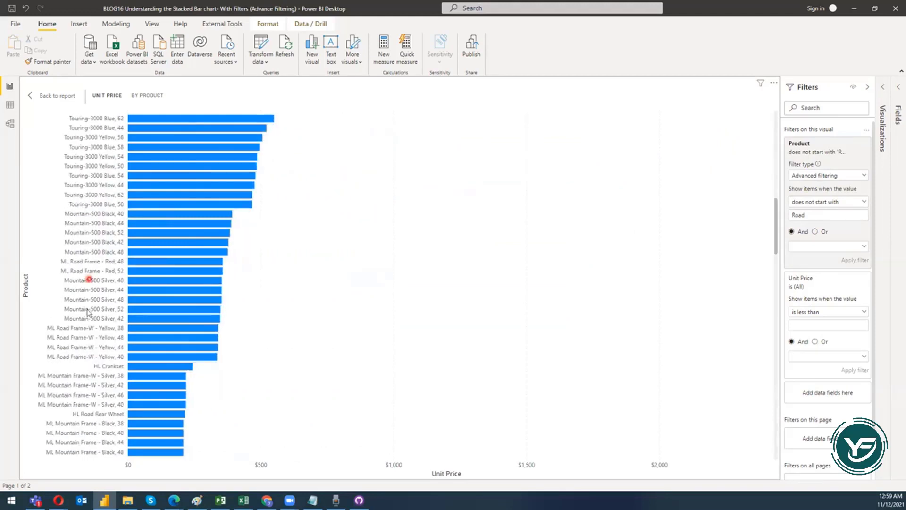
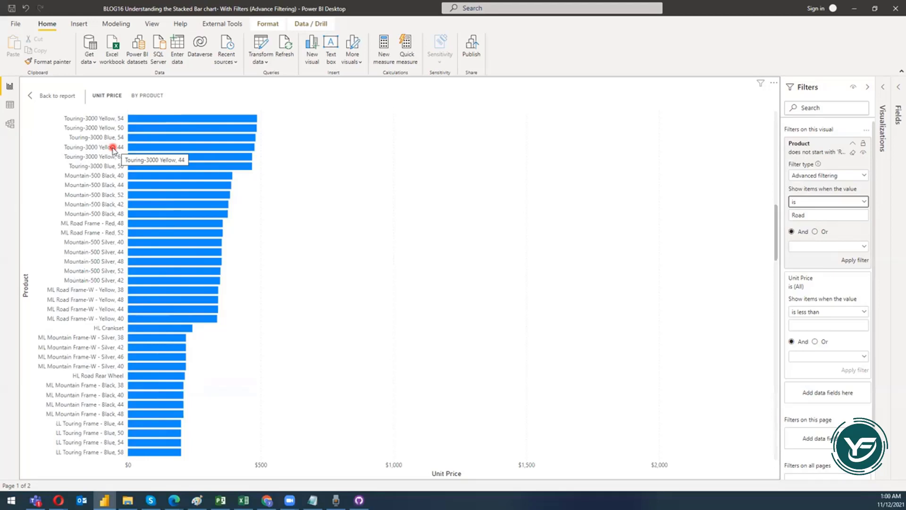
Apply the Product filter's "is" condition, then set its value to "Road-150 Red, 48" and apply it again.
left_click(858, 261)
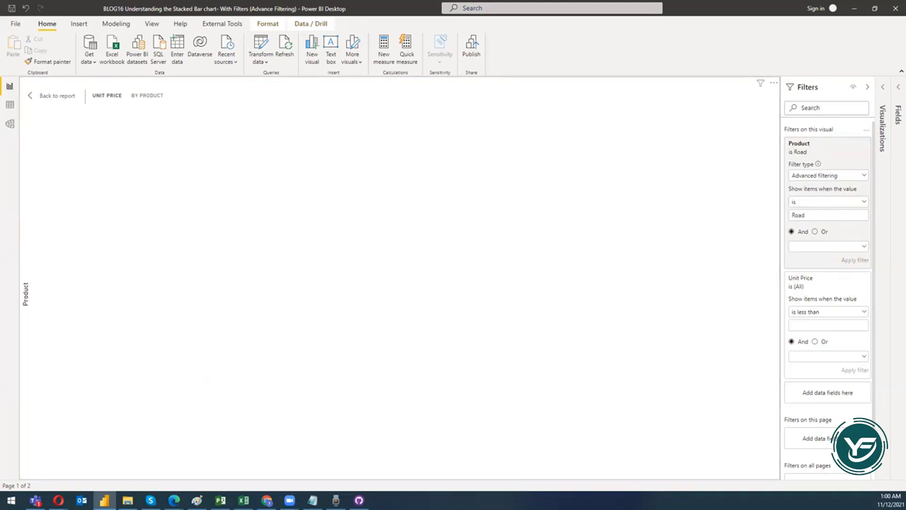
key("alt+Tab")
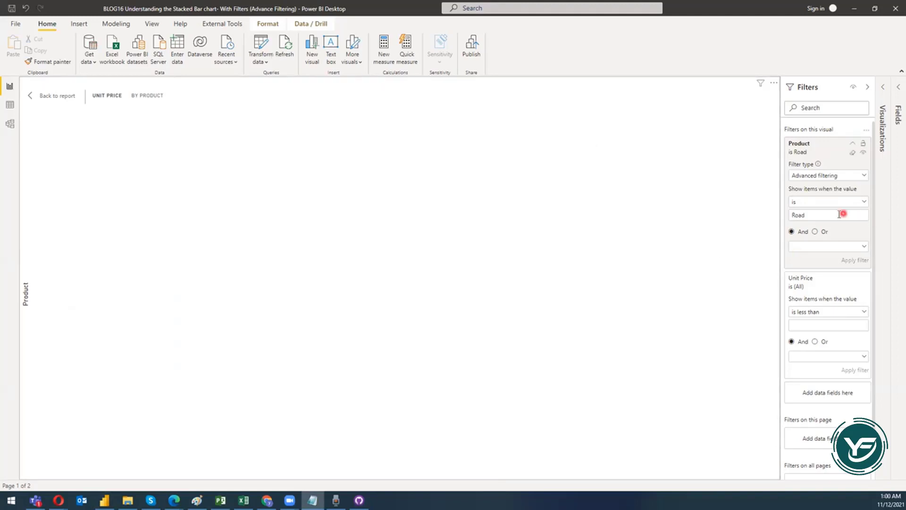
left_click_drag(814, 215, 785, 219)
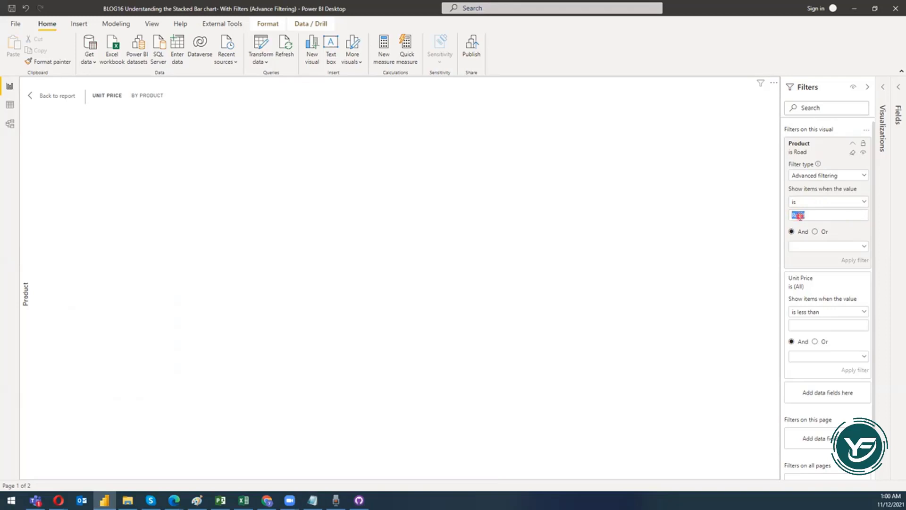
type("Road-150 Red, 48")
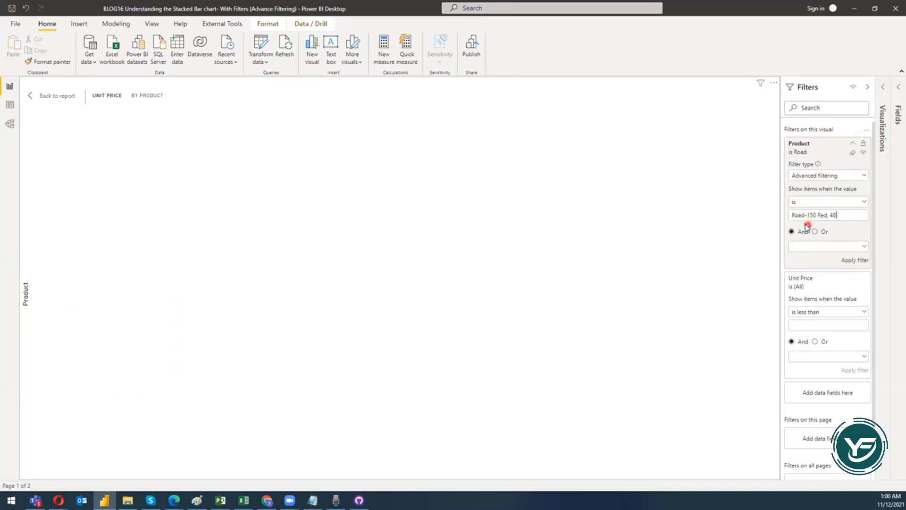
left_click(828, 216)
key("BackSpace")
left_click(858, 261)
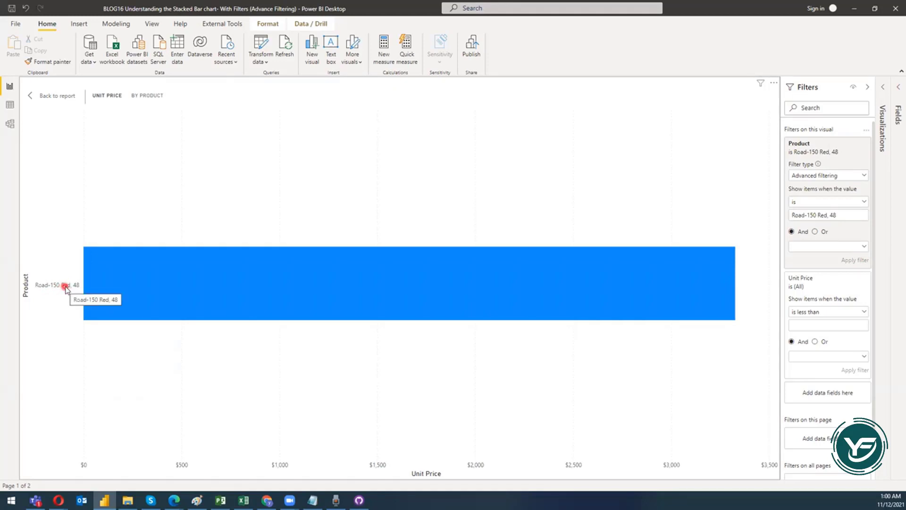
Switch the Product filter condition to "is not" for "Road-150 Red, 48", apply it and check the listed products.
left_click(810, 204)
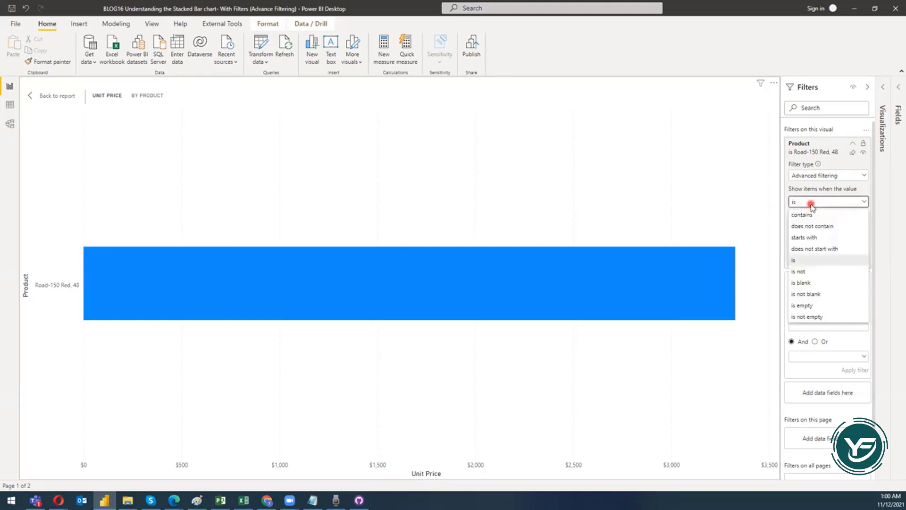
left_click(812, 273)
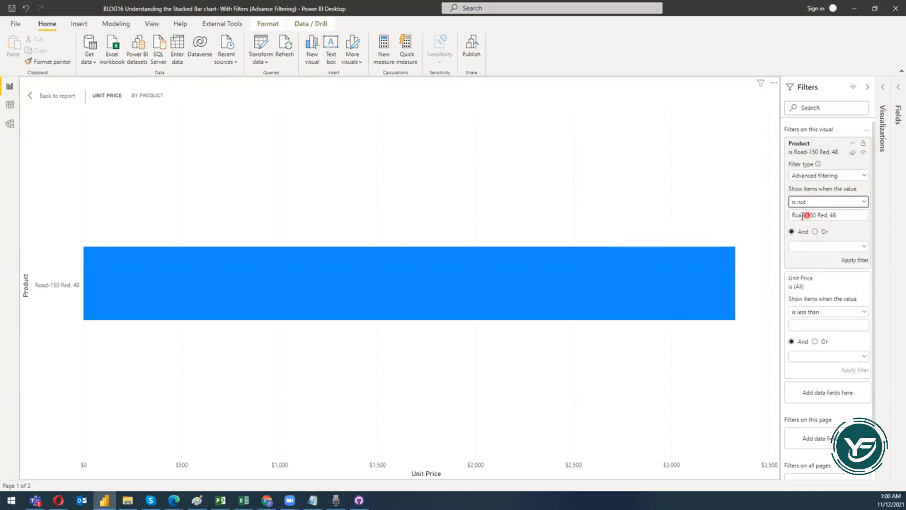
left_click_drag(802, 215, 831, 215)
left_click(861, 260)
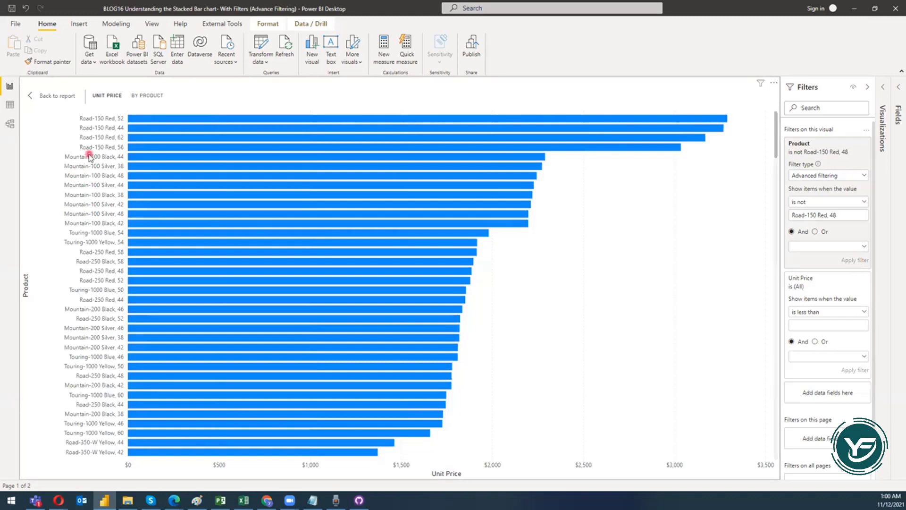
scroll(93, 184, "down", 5)
mouse_move(120, 198)
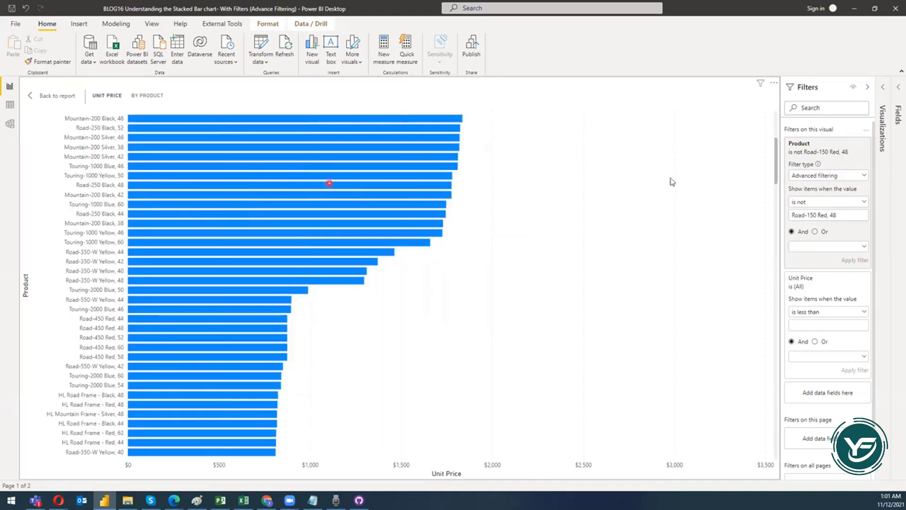
Change the Product filter condition to "is blank" and apply it to the chart.
left_click(825, 203)
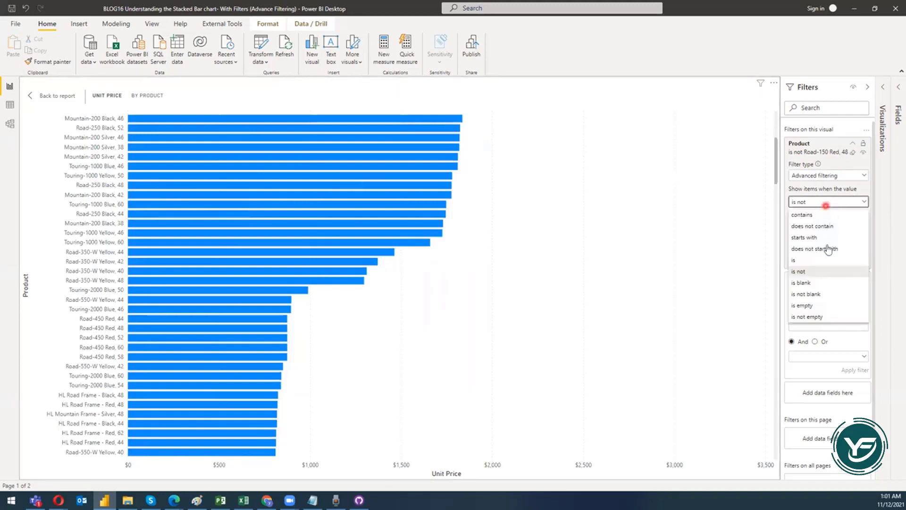
left_click(824, 283)
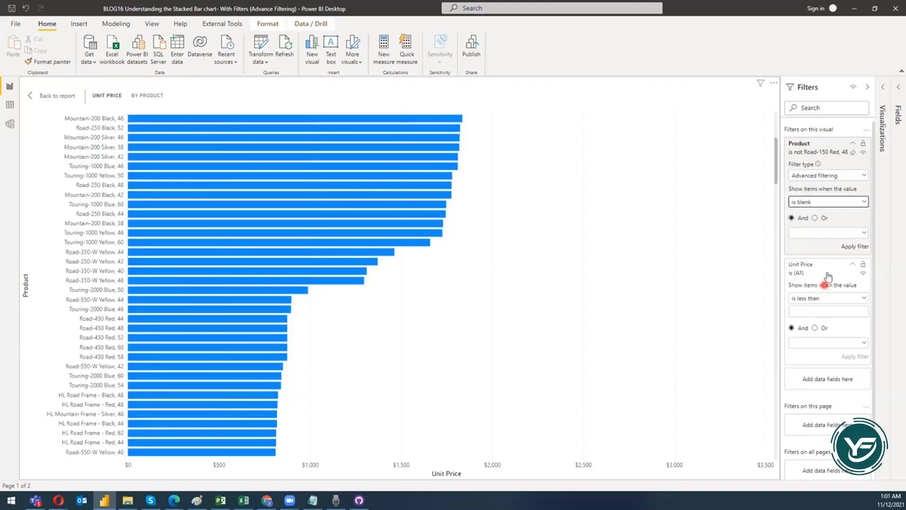
left_click(856, 248)
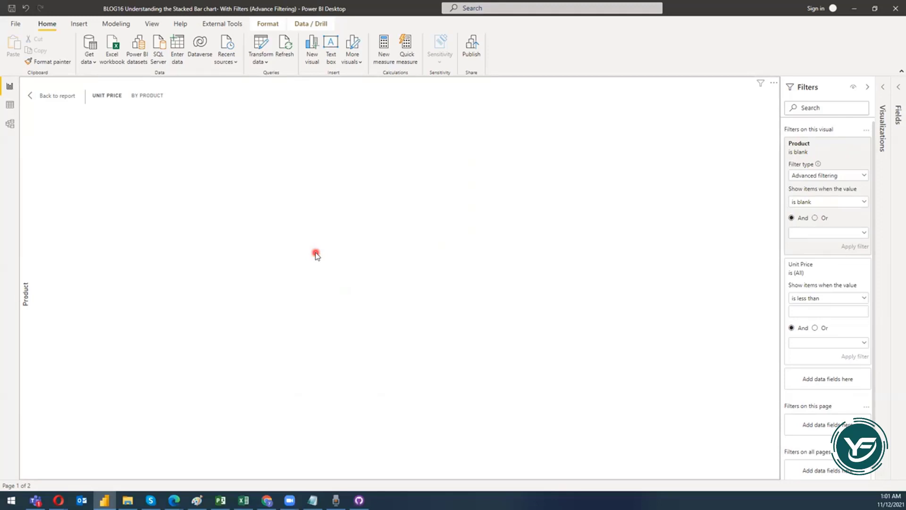
Change the Product filter condition to "is not blank" and apply it to the chart.
left_click(837, 202)
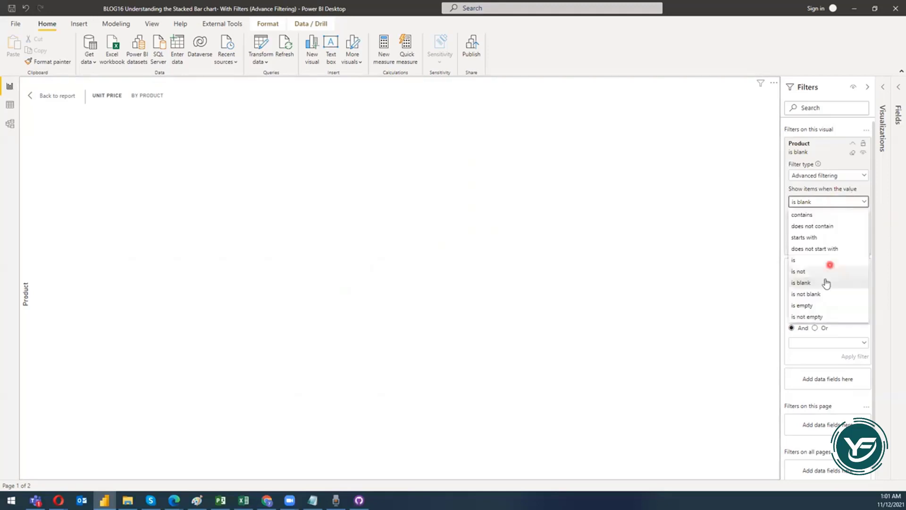
left_click(819, 294)
left_click(861, 246)
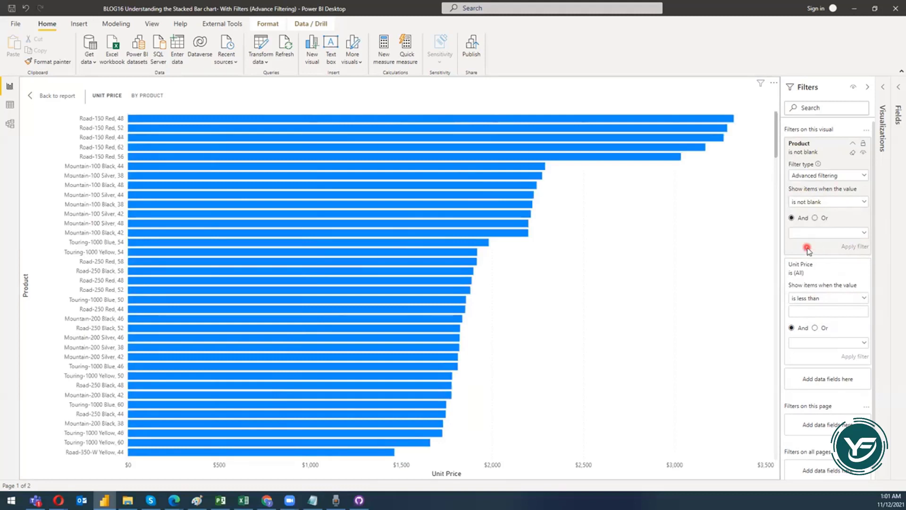
Switch the Product filter condition to "is empty" and apply it to the chart.
left_click(821, 202)
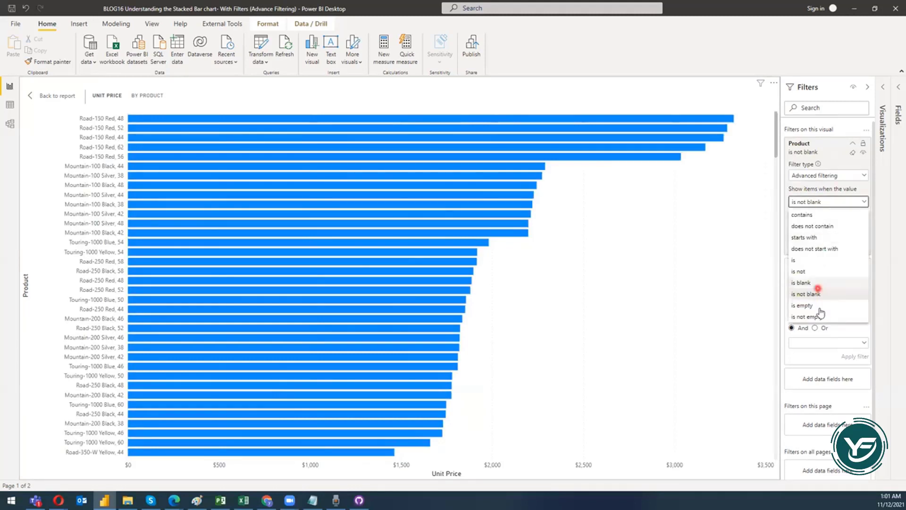
left_click(818, 306)
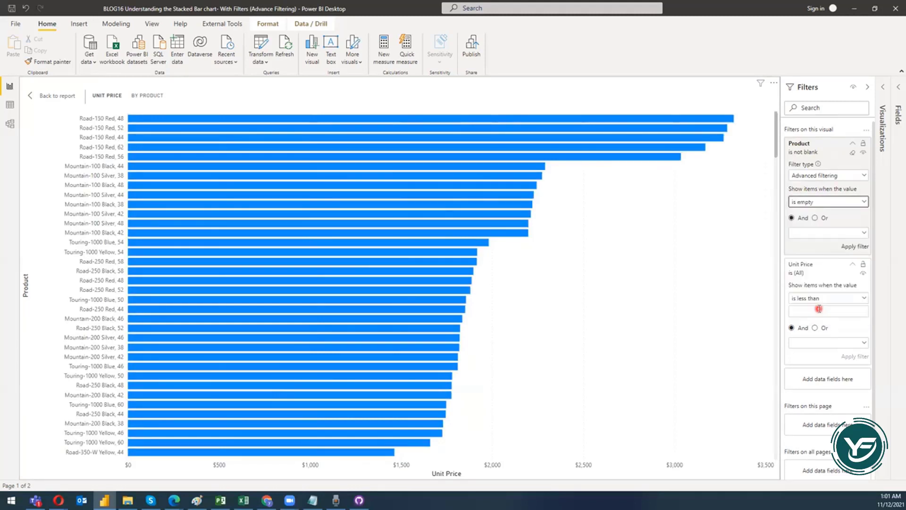
left_click(859, 248)
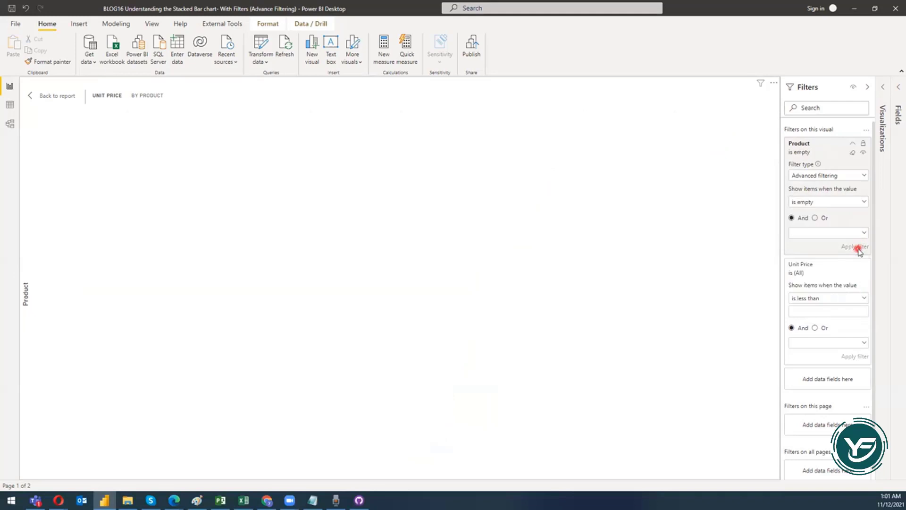
Set the Product filter condition to "is not empty" and apply it to the chart.
left_click(837, 201)
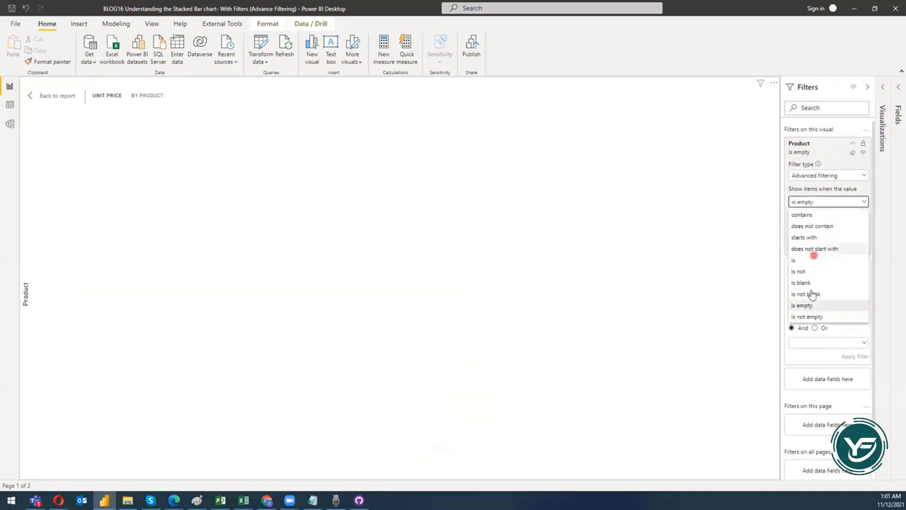
left_click(817, 317)
left_click(866, 248)
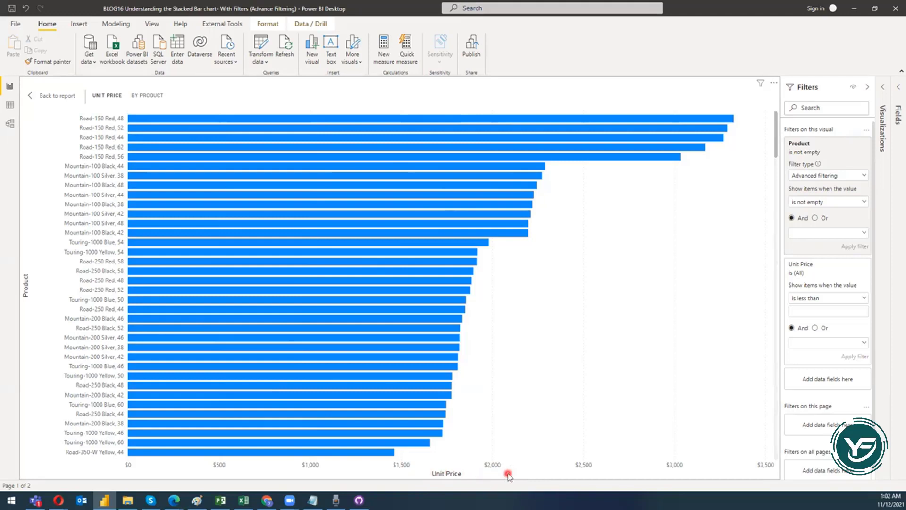
Filter Unit Price with "is less than" 500, apply it and look through all the remaining products.
left_click(808, 300)
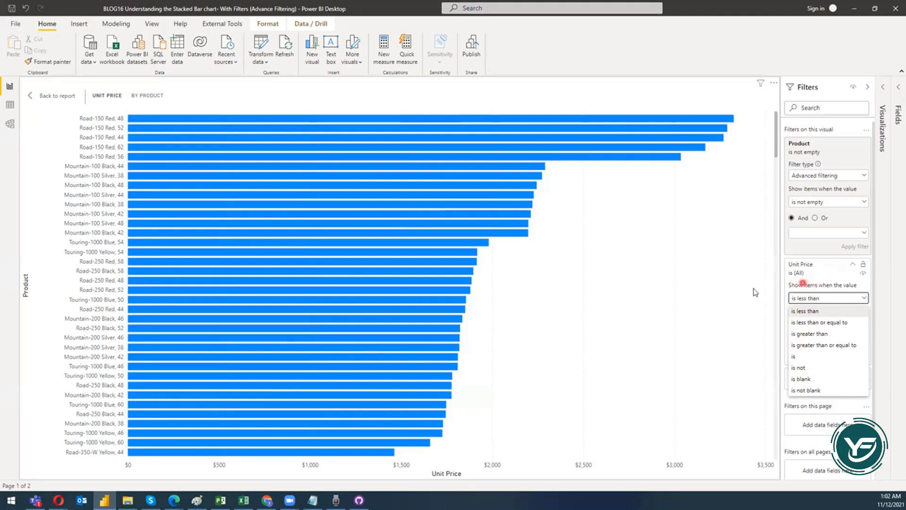
left_click(661, 347)
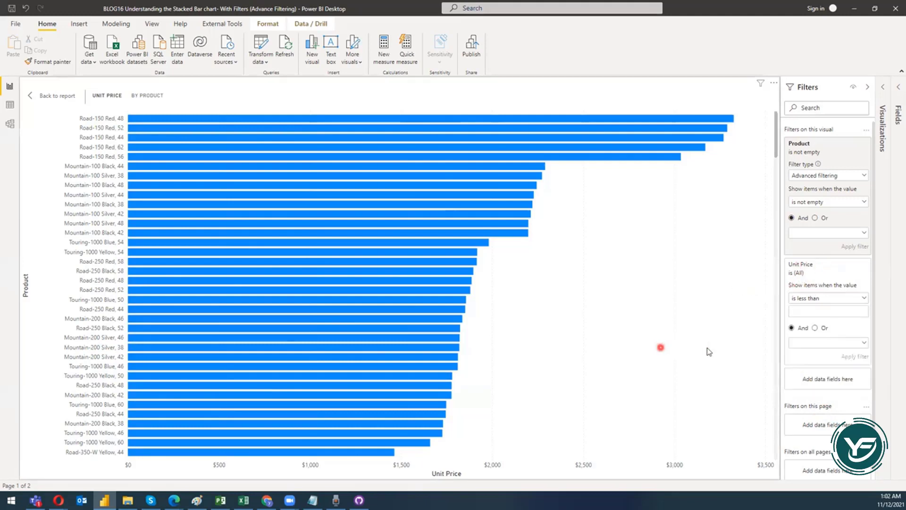
left_click(848, 314)
type("$")
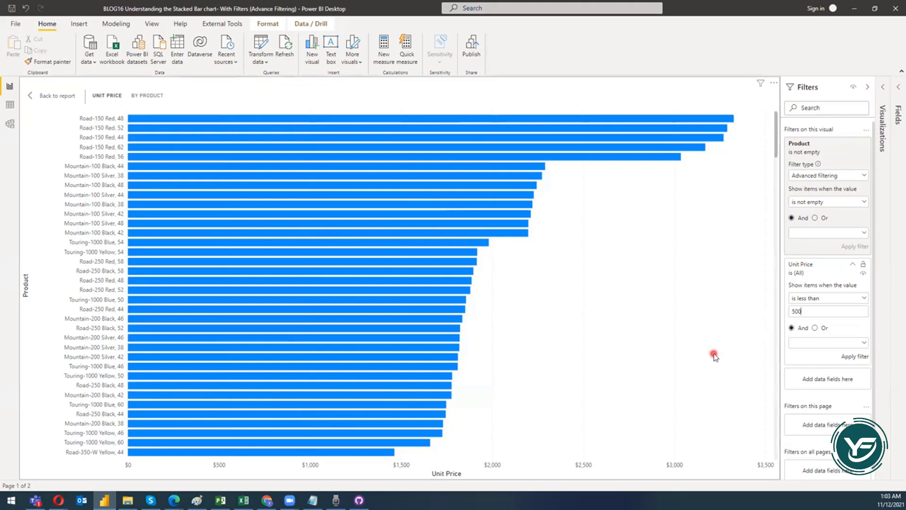
left_click(856, 359)
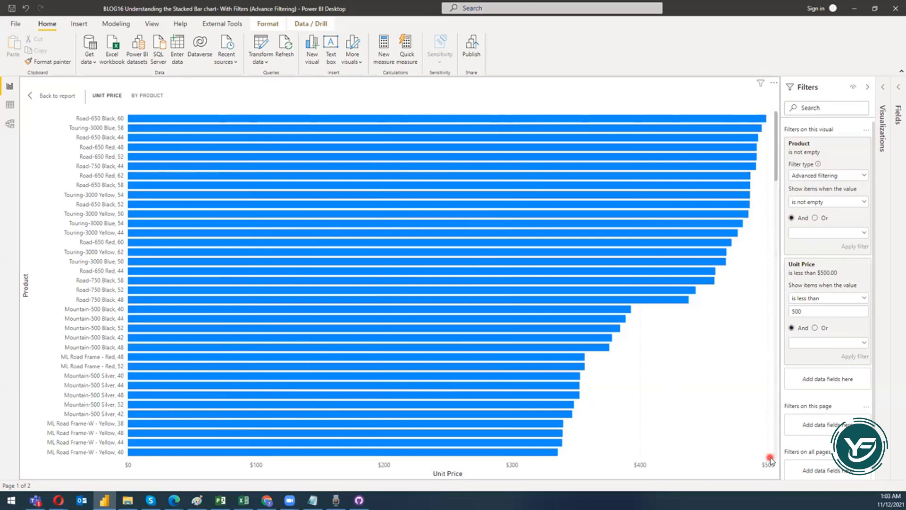
scroll(582, 328, "down", 5)
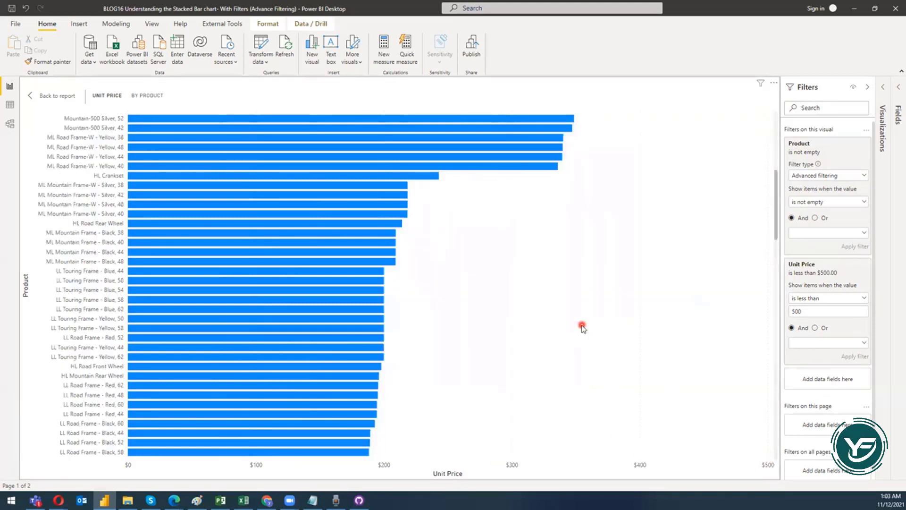
scroll(583, 328, "down", 15)
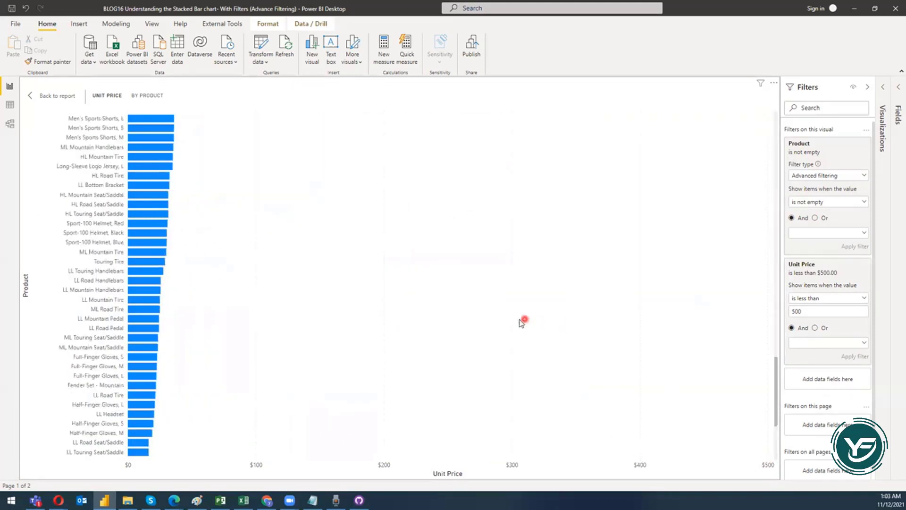
scroll(521, 324, "down", 3)
scroll(220, 376, "up", 10)
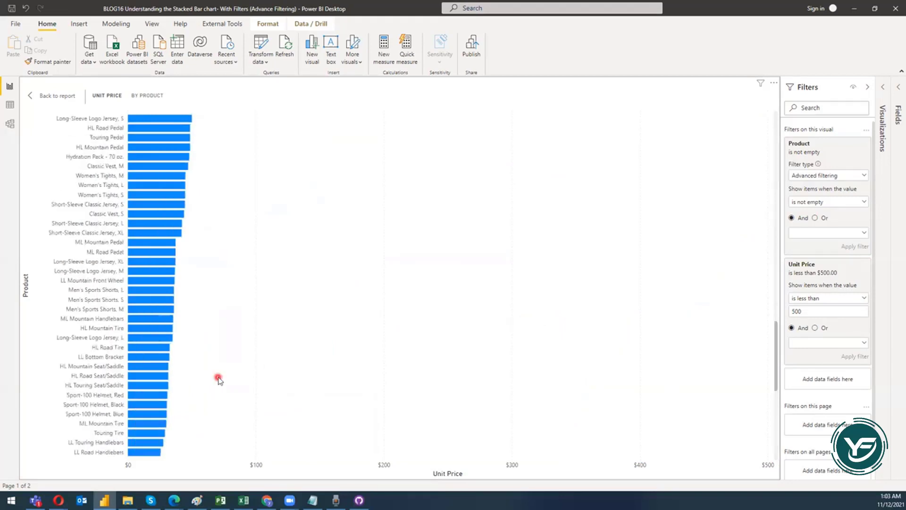
scroll(220, 376, "up", 10)
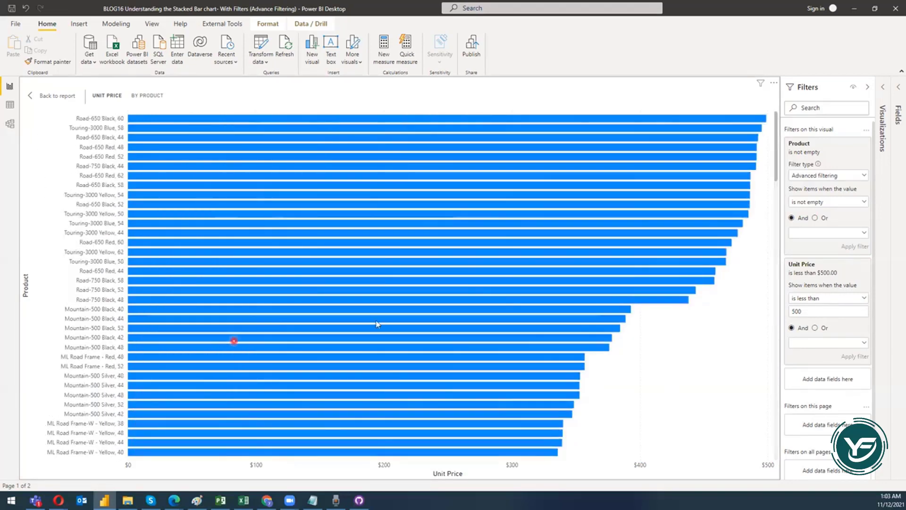
Apply the Unit Price condition "is less than or equal to" with 500, then raise the value to 1000 and apply it again.
left_click(808, 299)
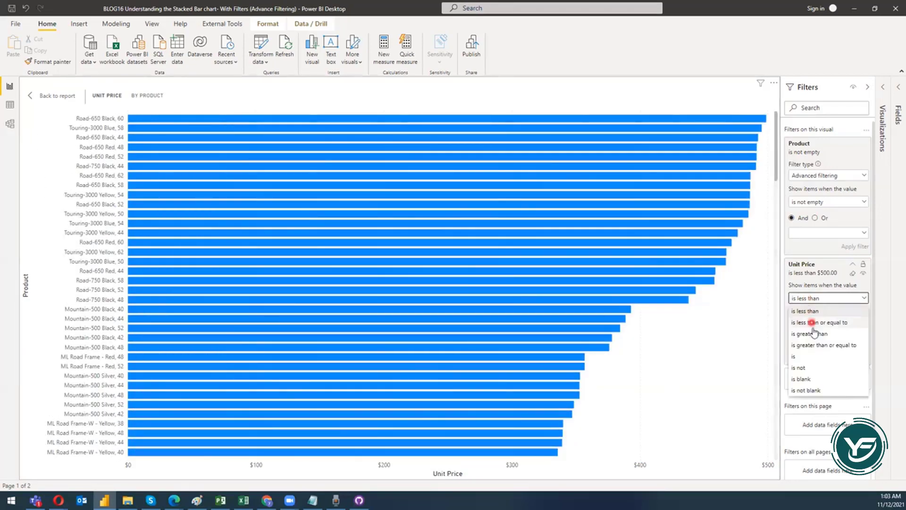
left_click(840, 323)
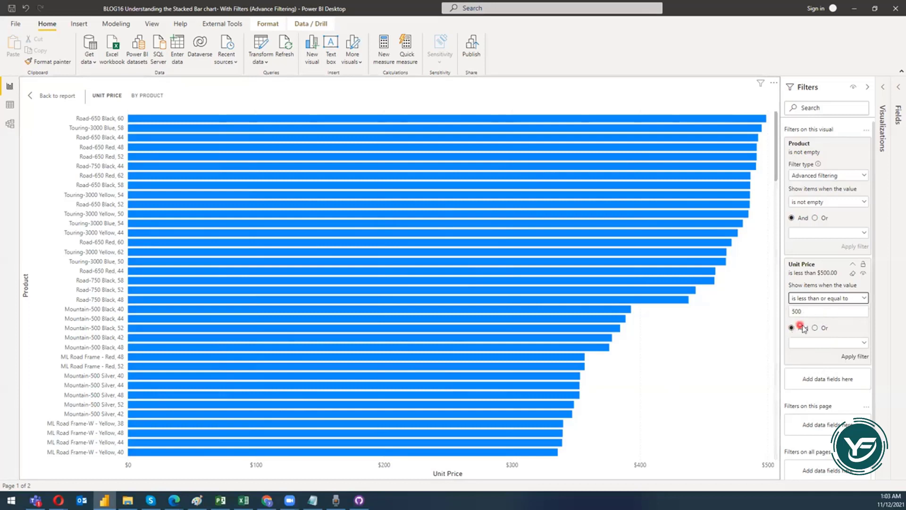
left_click(863, 356)
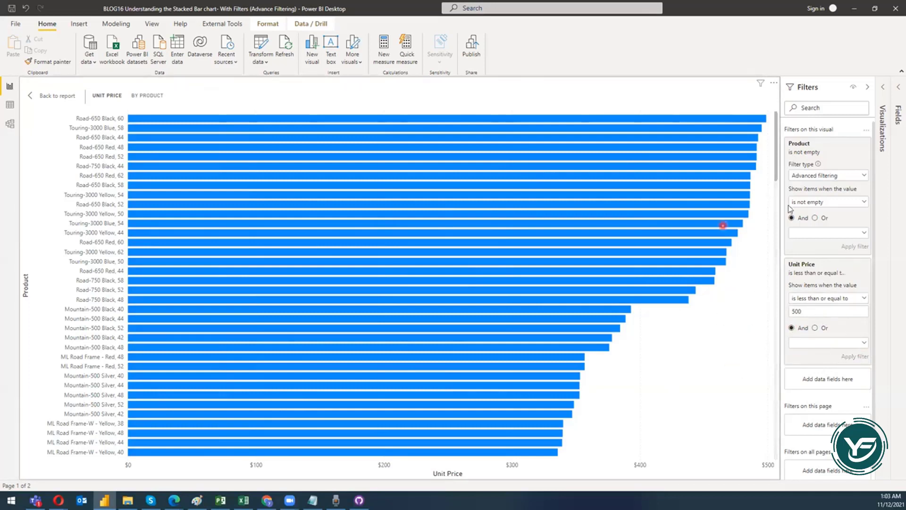
left_click(830, 311)
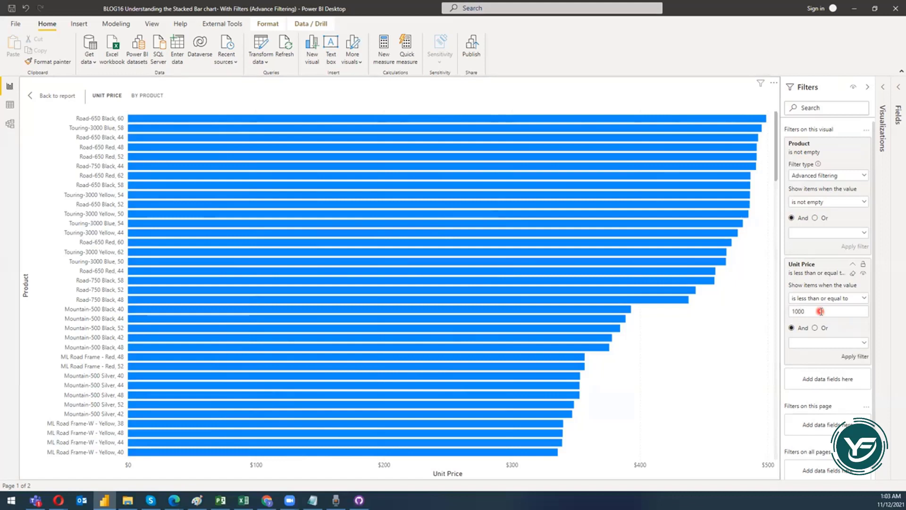
left_click(854, 358)
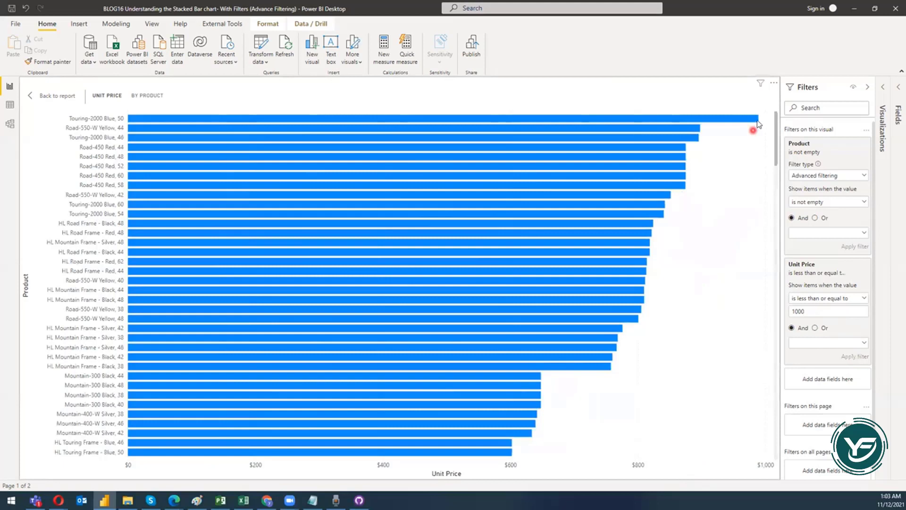
mouse_move(758, 121)
Change the Unit Price filter condition to "is greater than" 1000 and apply it to the chart.
left_click(825, 299)
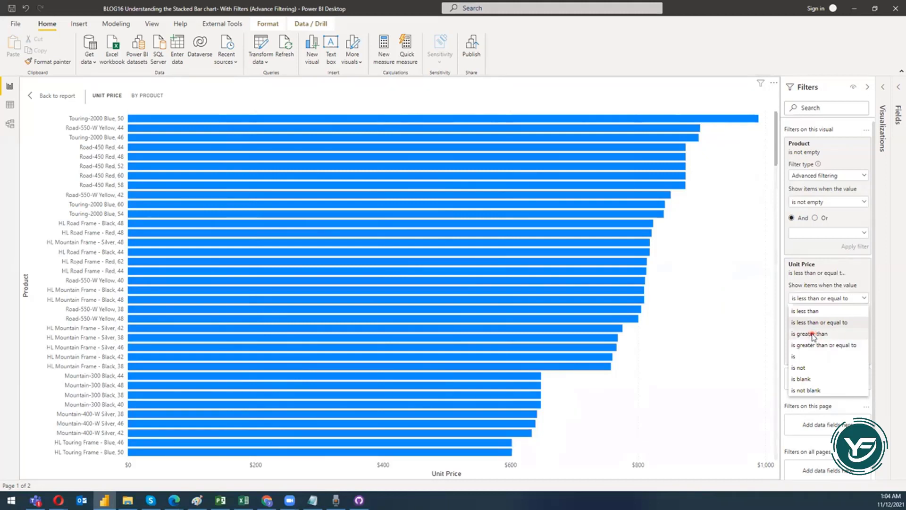
left_click(812, 334)
left_click(865, 357)
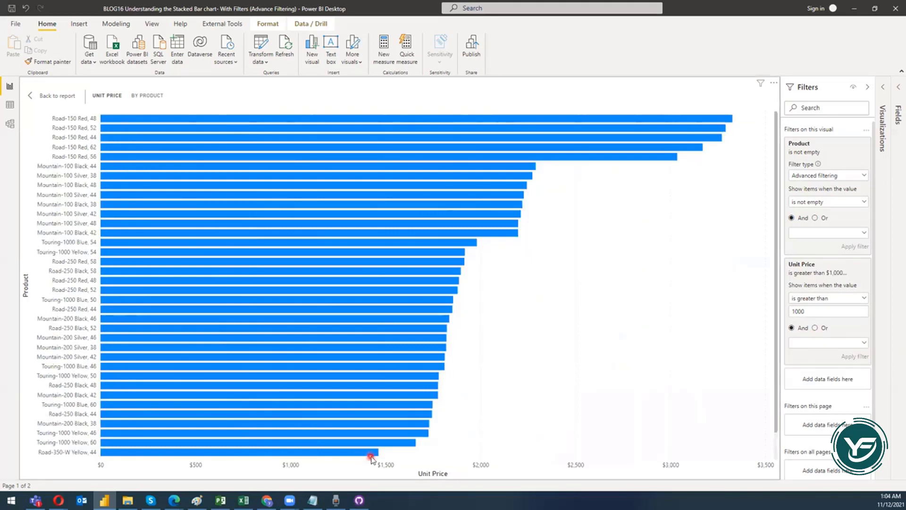
Switch the Unit Price filter to "is greater than or equal to" 1000, review the lowest-priced products and apply it.
left_click(843, 298)
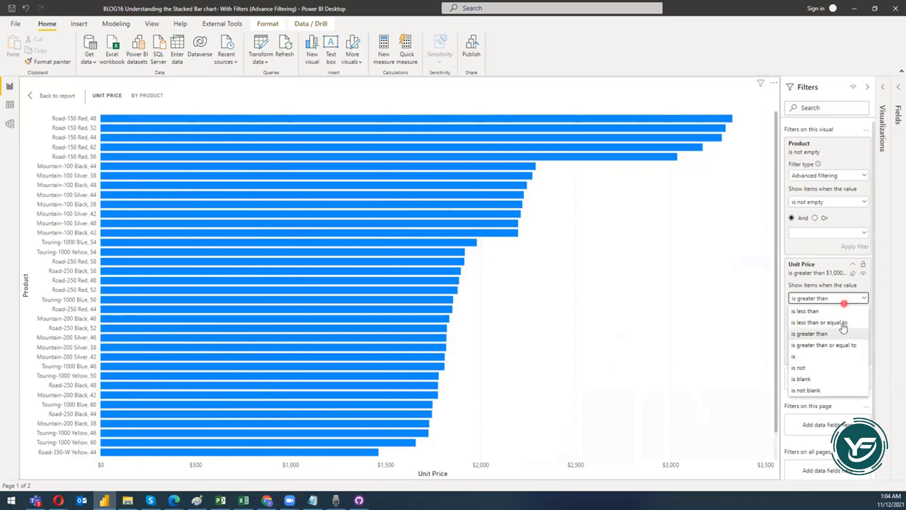
left_click(830, 349)
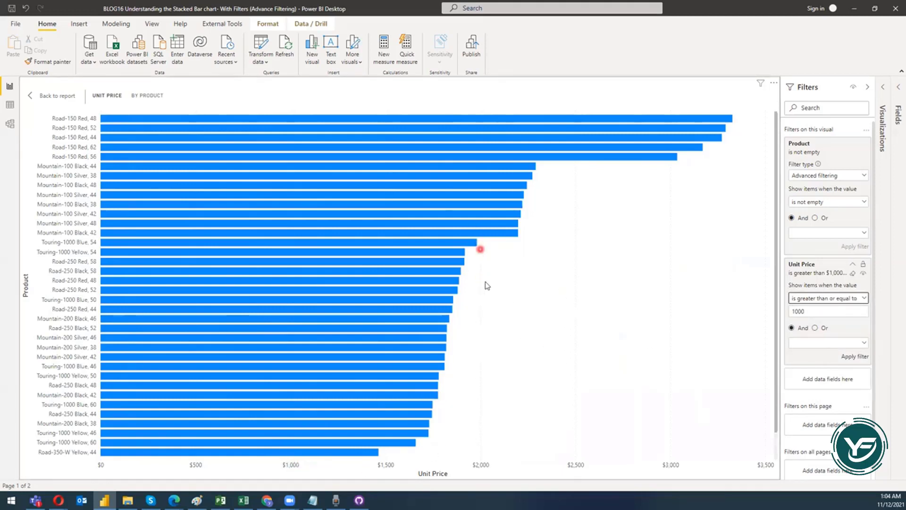
scroll(485, 288, "down", 1)
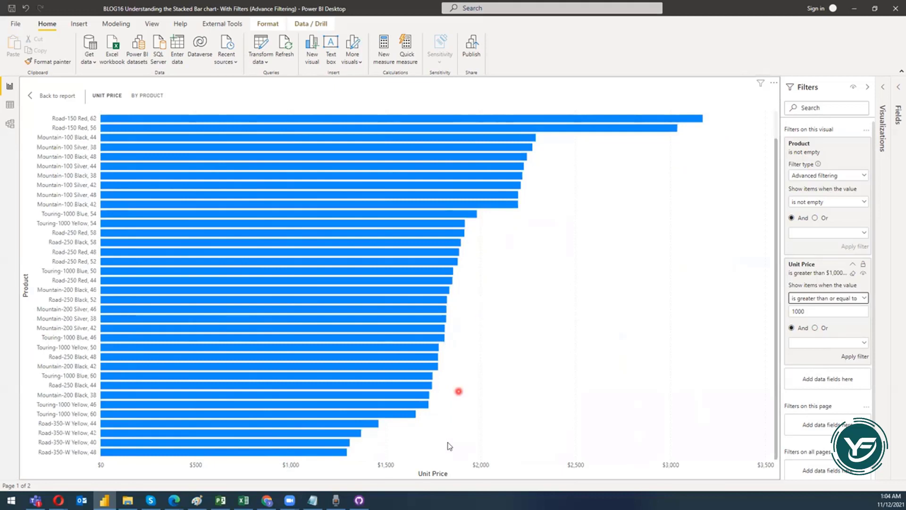
scroll(693, 225, "up", 1)
left_click(856, 357)
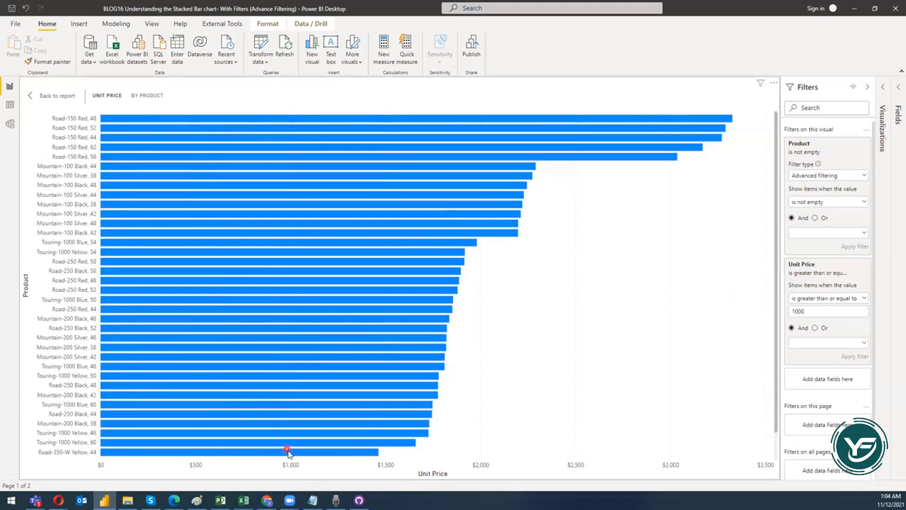
mouse_move(290, 453)
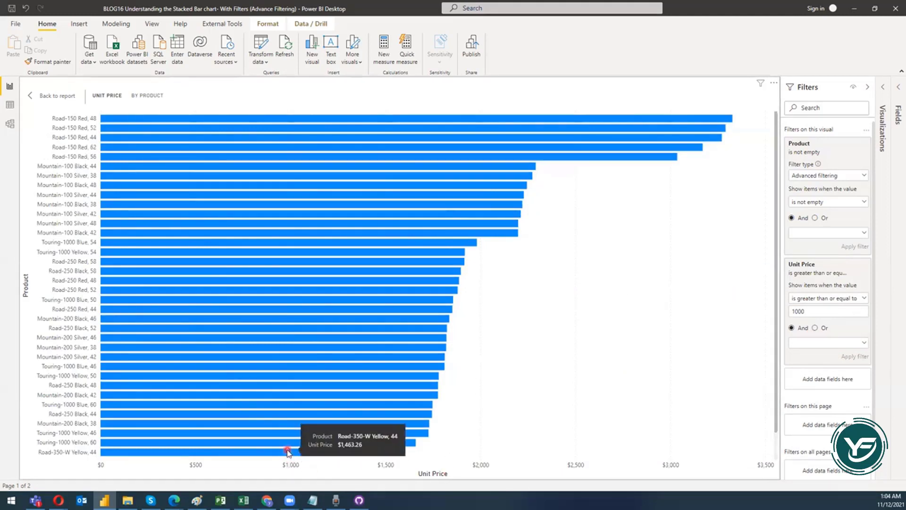
Set the Unit Price filter condition to "is" with the value 1000 and apply it to the chart.
left_click(853, 298)
left_click(840, 359)
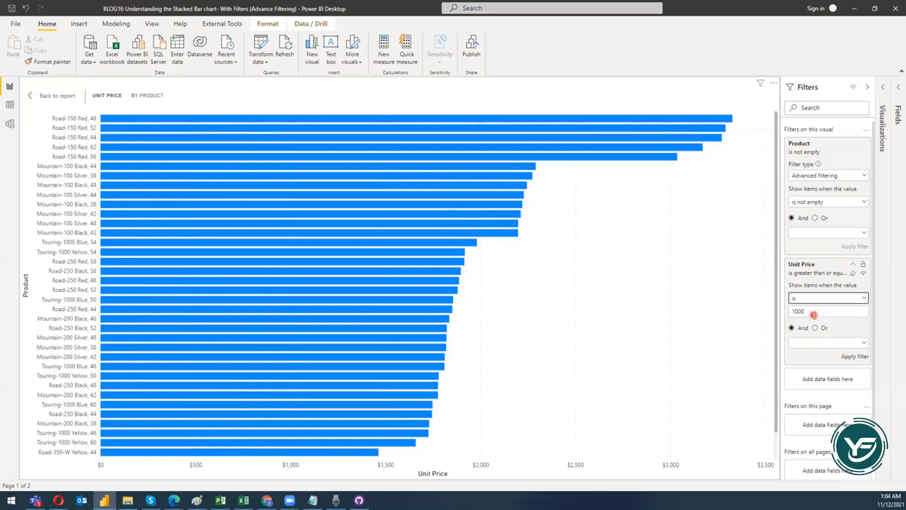
left_click(338, 256)
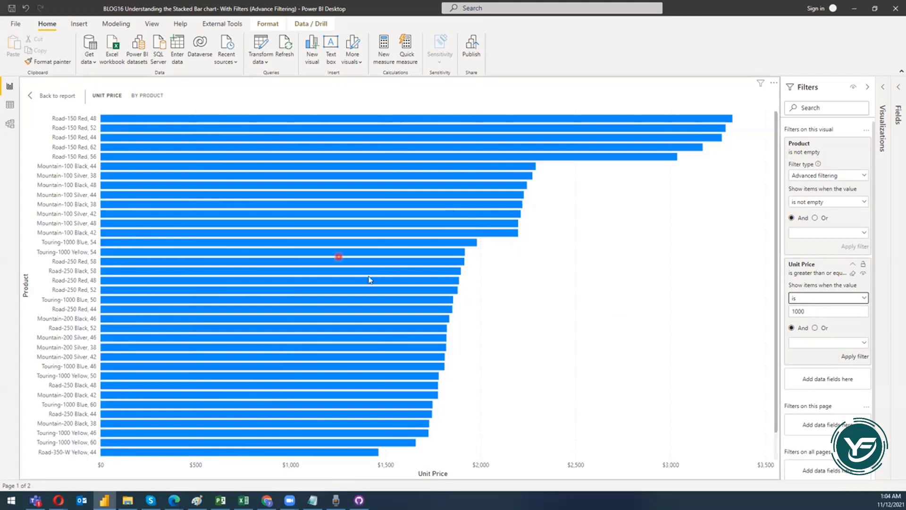
left_click(809, 312)
left_click(851, 360)
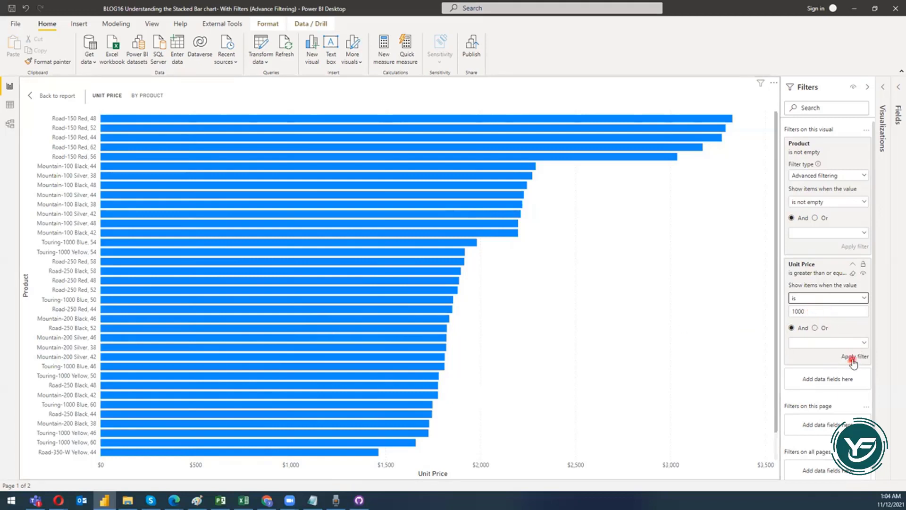
left_click(816, 314)
left_click(855, 359)
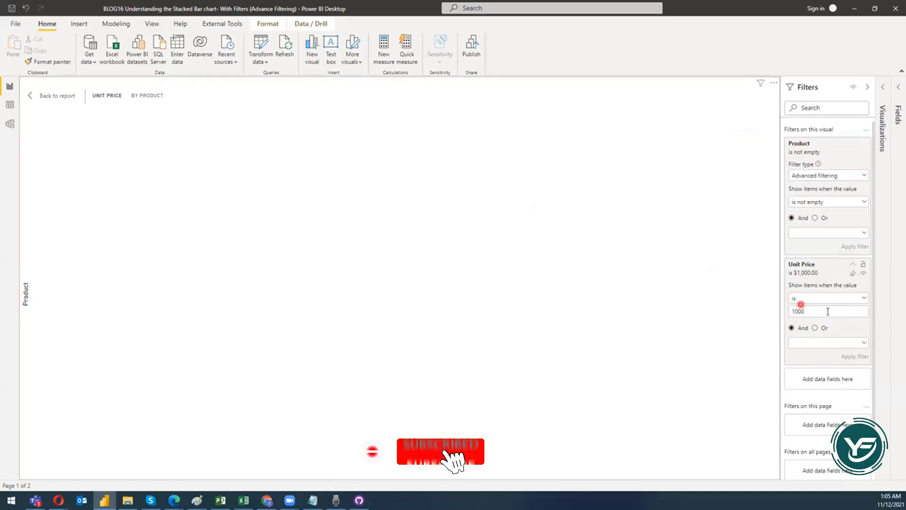
Clear the Unit Price filter and choose the condition "is" for it.
left_click(853, 273)
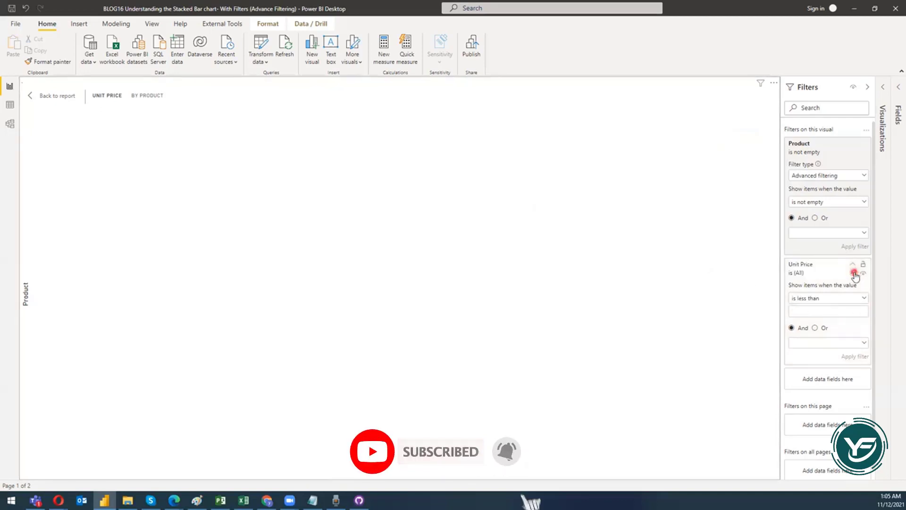
left_click(836, 301)
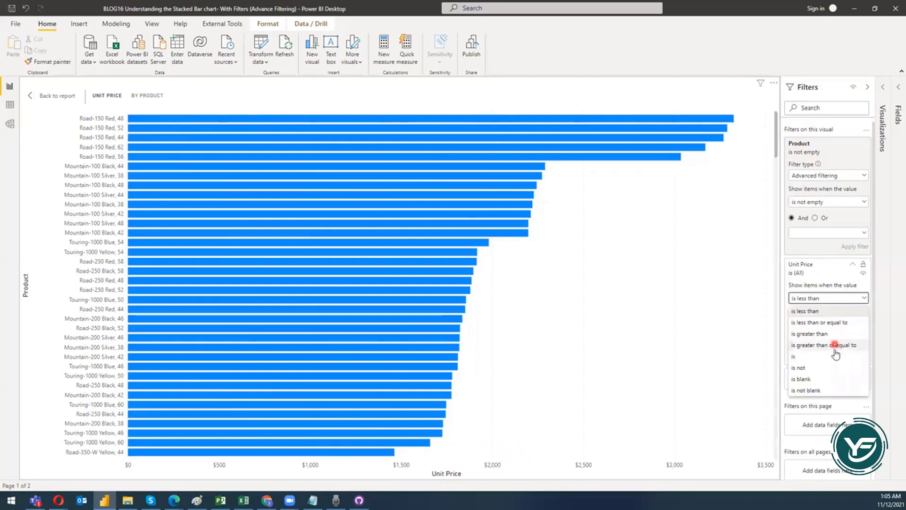
left_click(830, 360)
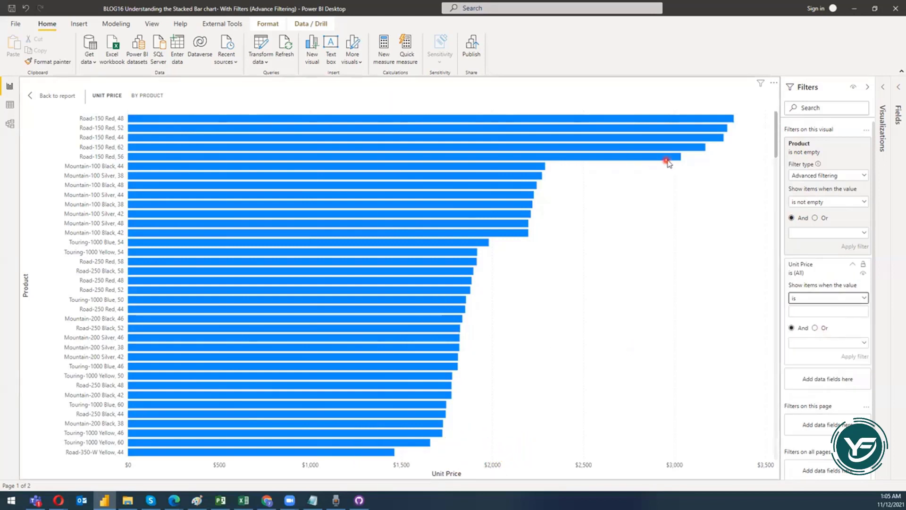
Check the prices of the Road-150 Red bars, set the Unit Price filter value to 3035.88 and apply it.
mouse_move(677, 160)
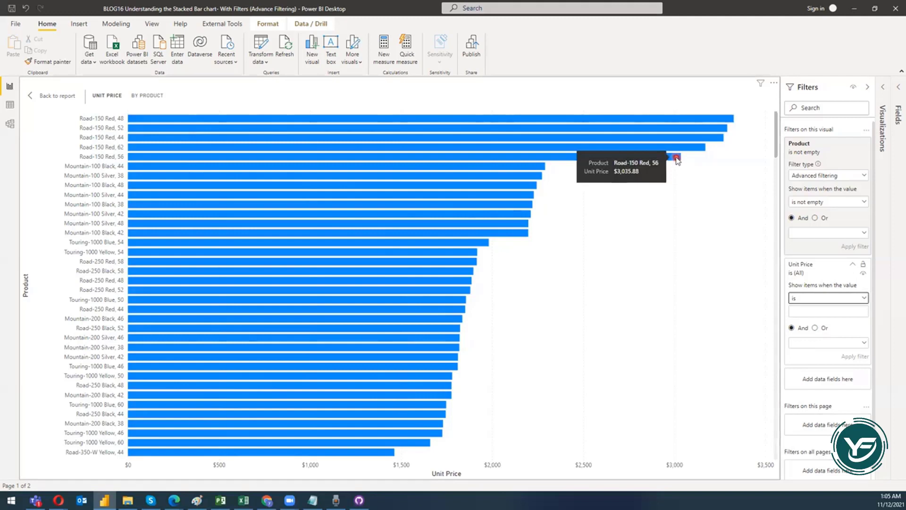
mouse_move(700, 150)
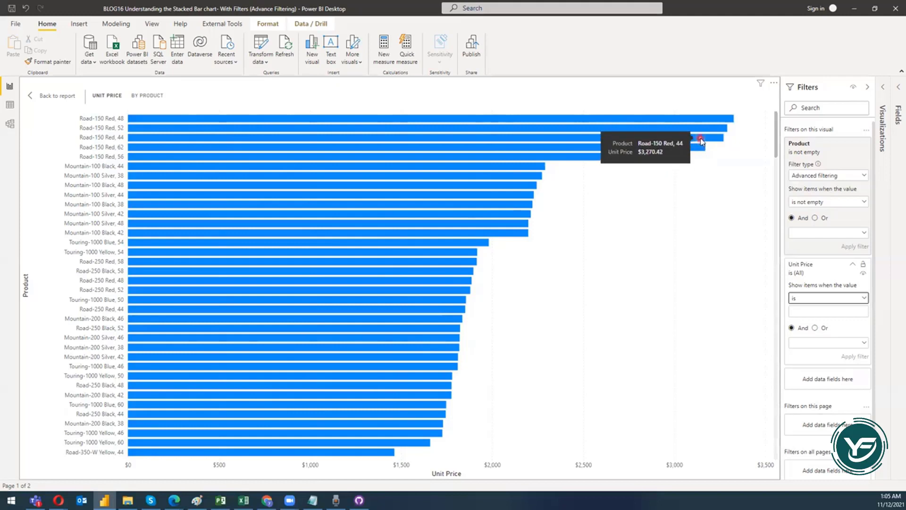
mouse_move(703, 131)
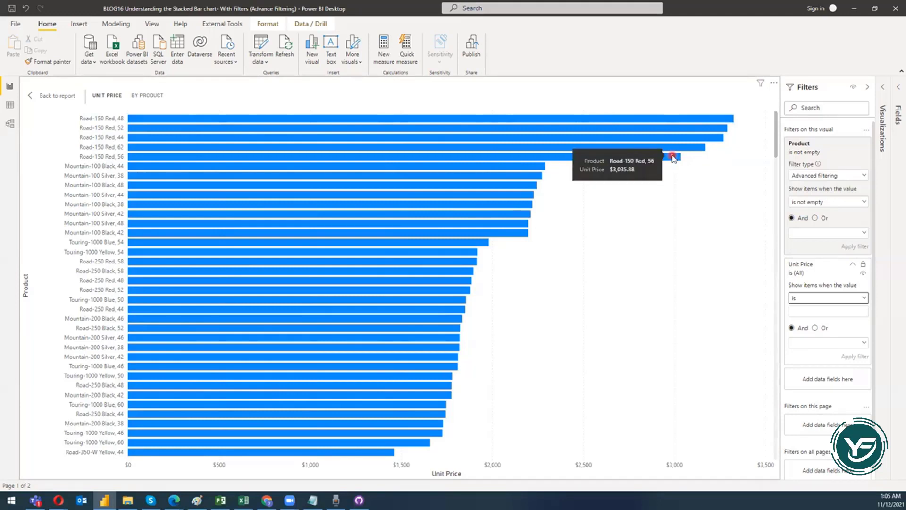
left_click(802, 312)
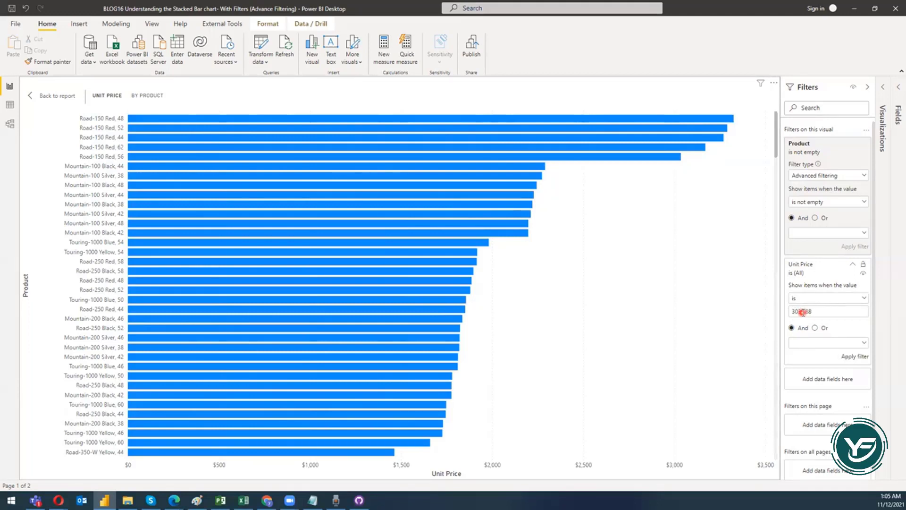
type("3035.88")
left_click(413, 181)
mouse_move(320, 152)
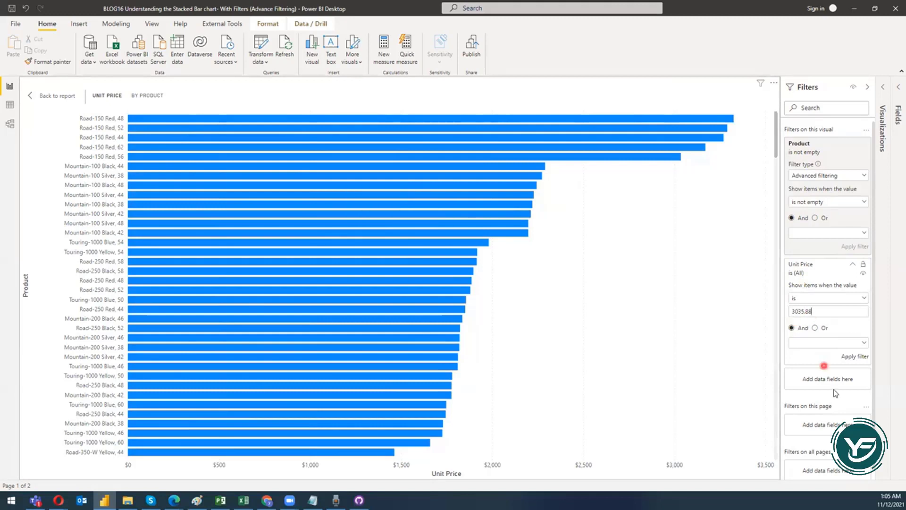
left_click(864, 357)
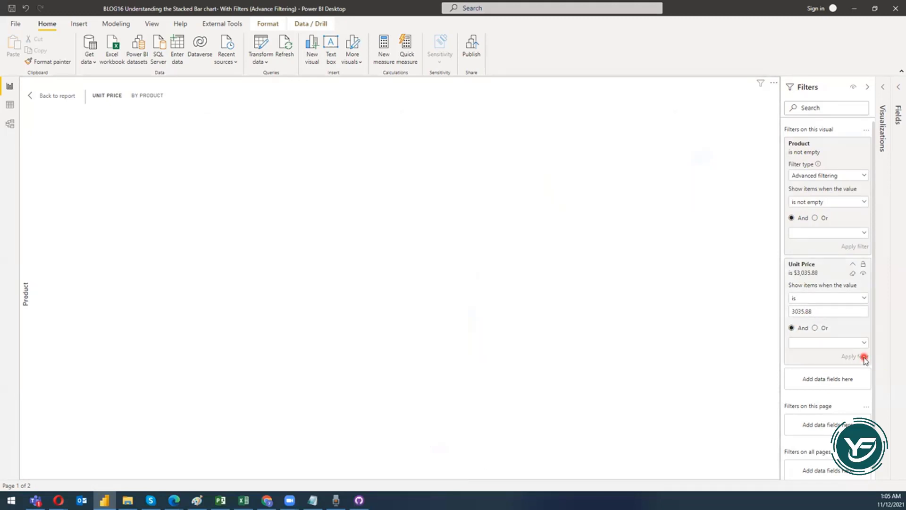
Try to shorten the Unit Price filter value, and clear the filter to restore all products.
left_click(823, 311)
left_click(877, 320)
left_click(871, 360)
left_click(823, 312)
key("BackSpace")
key("BackSpace")
key("BackSpace")
left_click(852, 273)
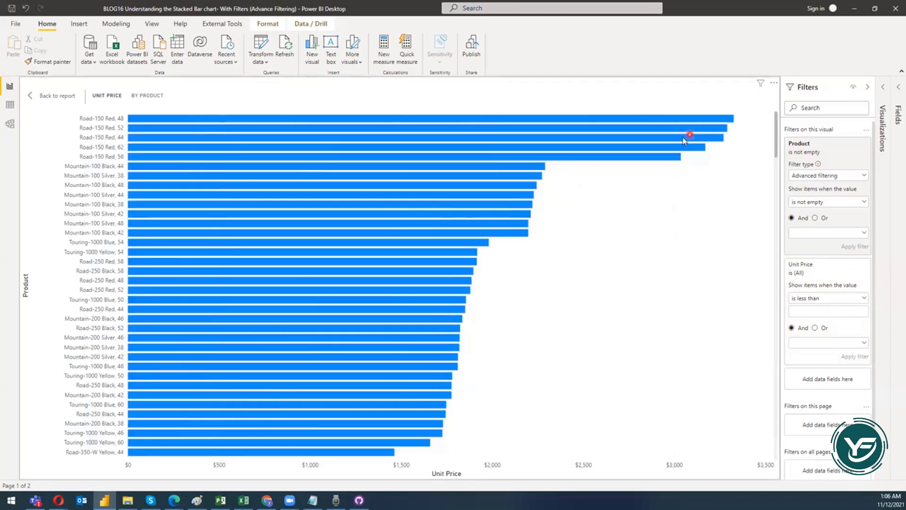
Set the Unit Price filter condition to "is" with the value 2221 and apply it to the chart.
mouse_move(665, 158)
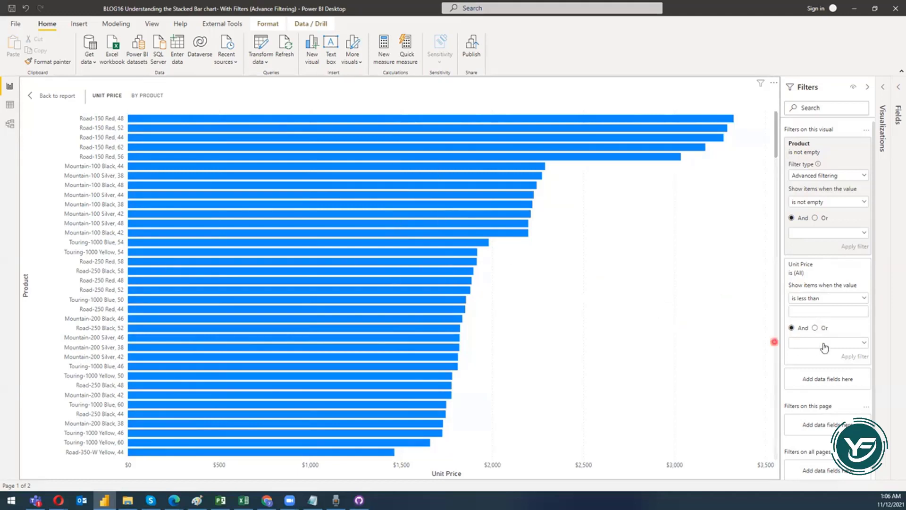
left_click(817, 299)
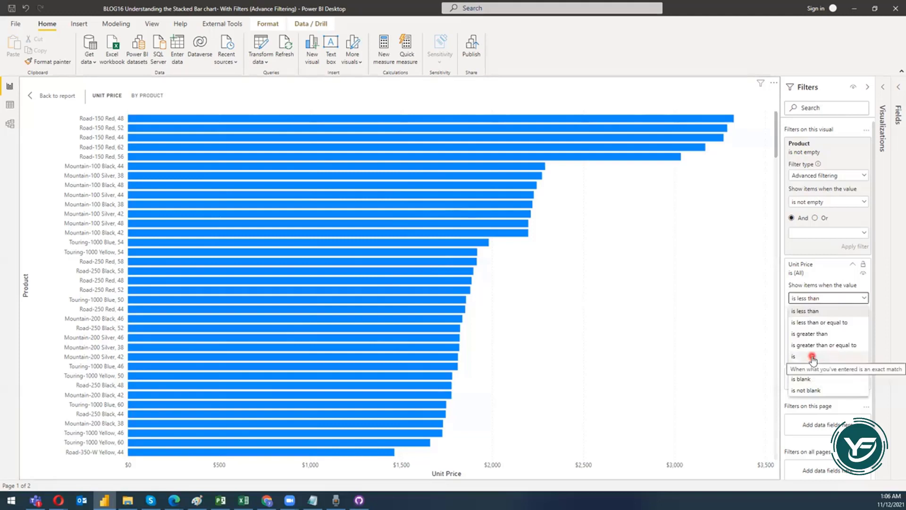
left_click(812, 357)
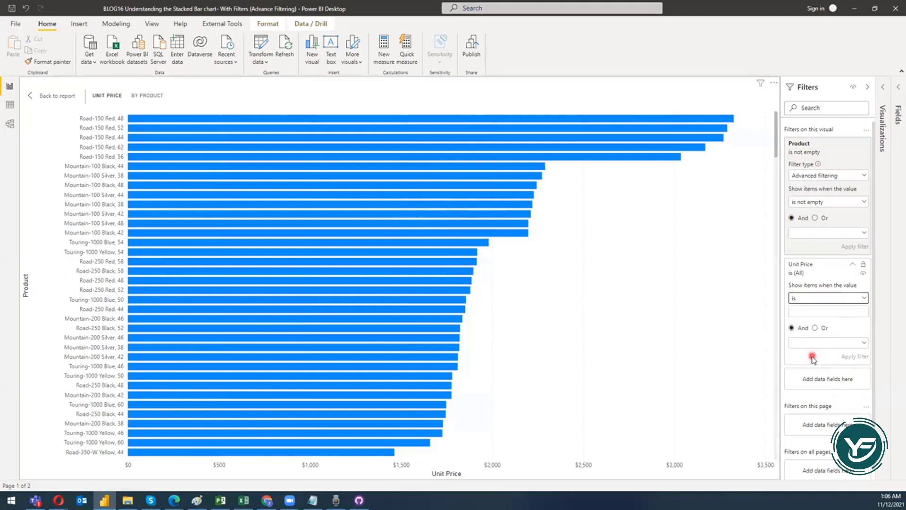
left_click(840, 298)
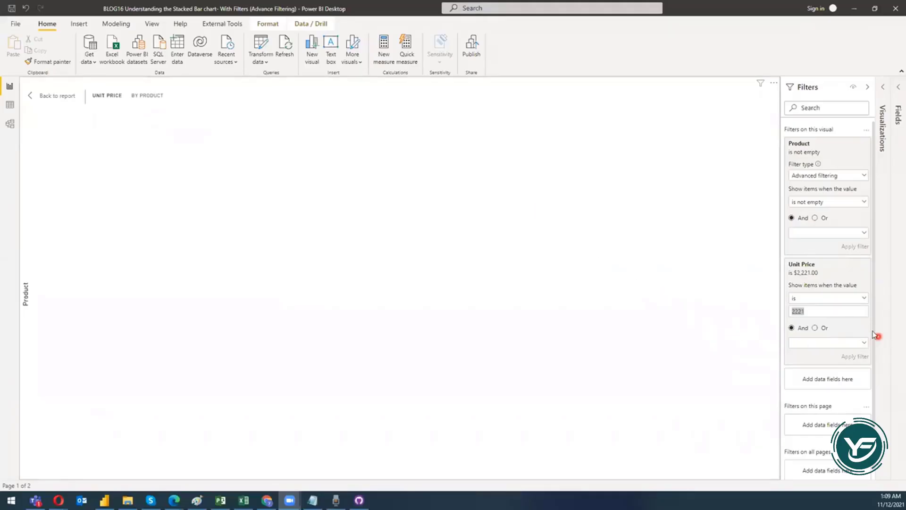
Change the Unit Price filter condition to "is not" 2221, apply it and review the products in the chart.
left_click(826, 302)
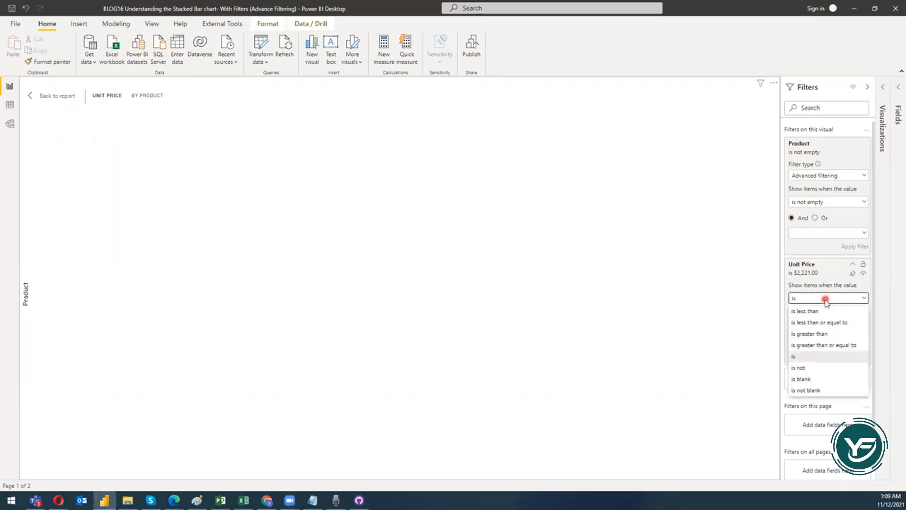
left_click(829, 369)
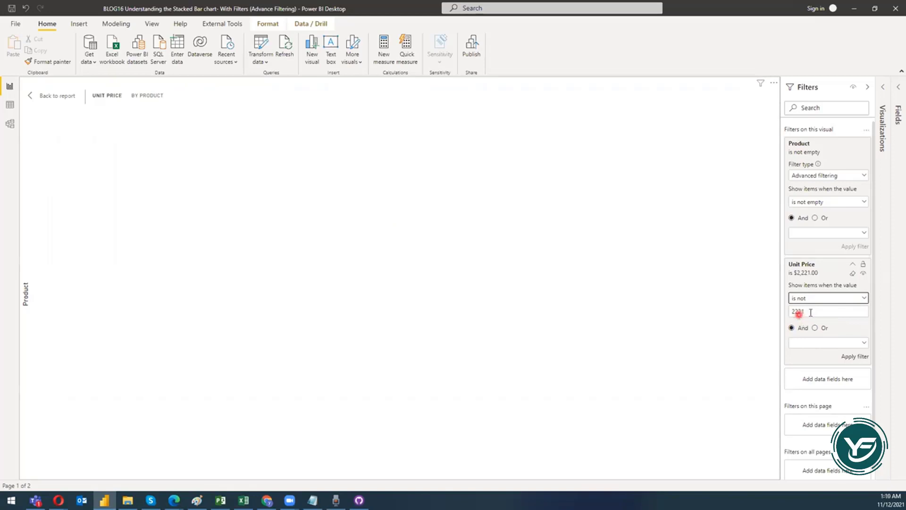
left_click(853, 357)
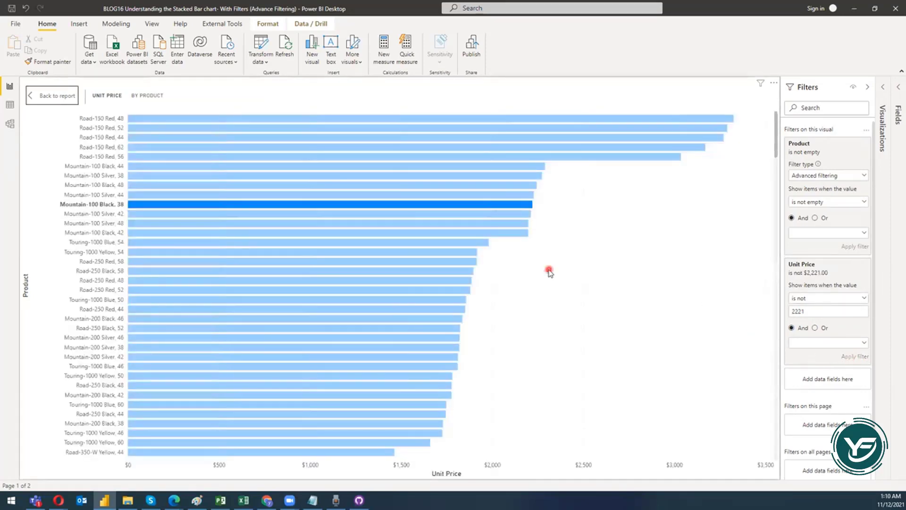
scroll(581, 268, "down", 5)
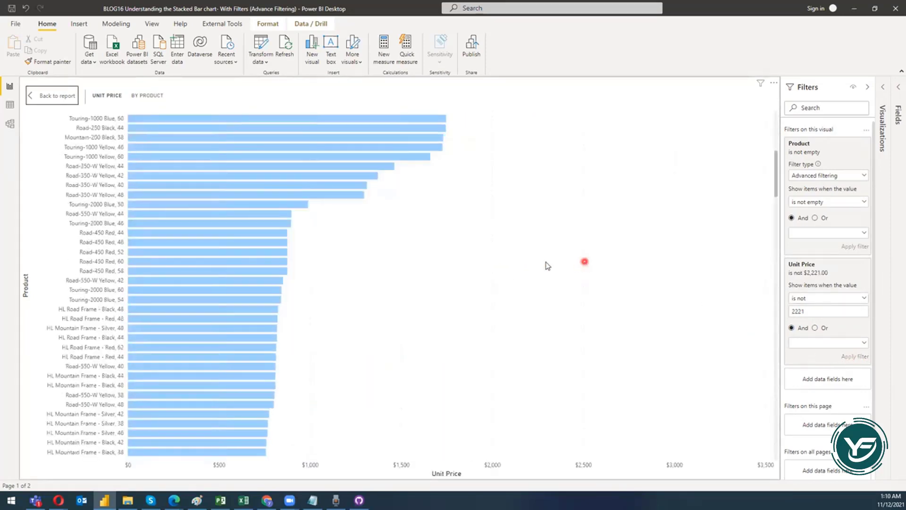
left_click(295, 176)
left_click(553, 233)
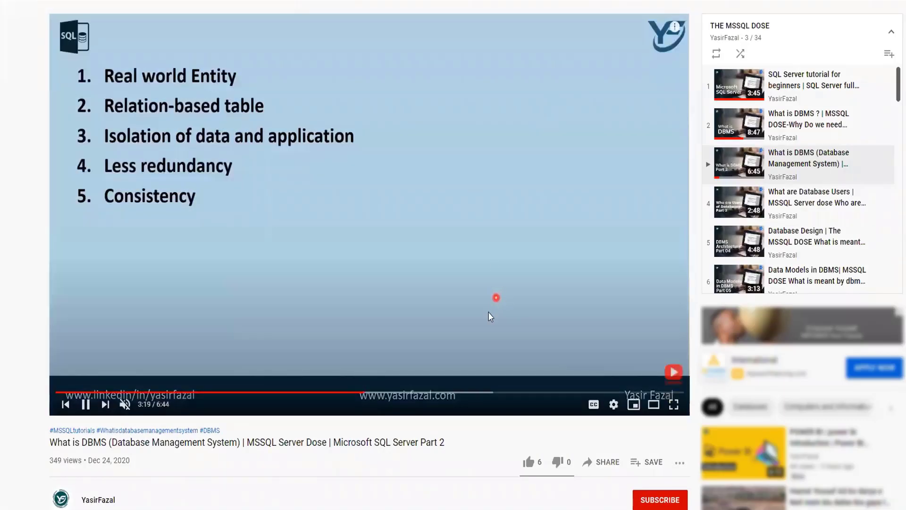
On the YouTube page, like the DBMS video and subscribe to its channel with notifications turned on.
left_click(529, 465)
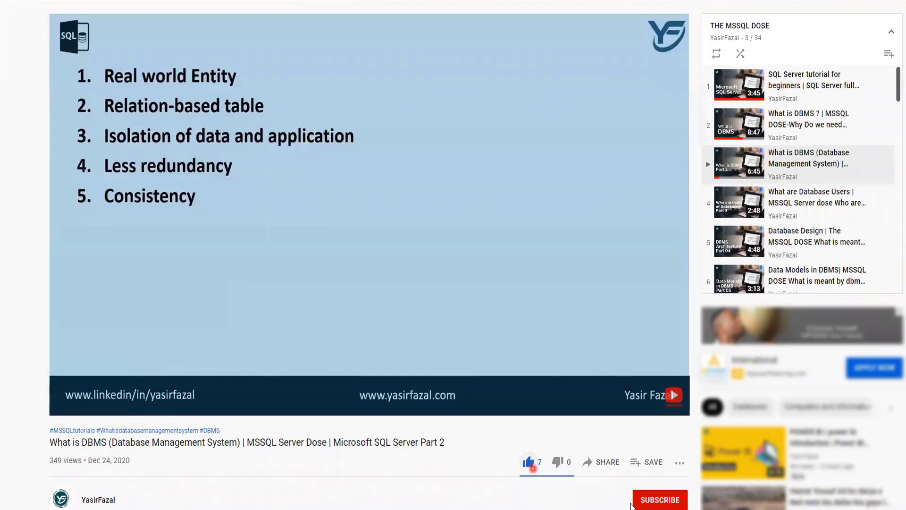
left_click(656, 499)
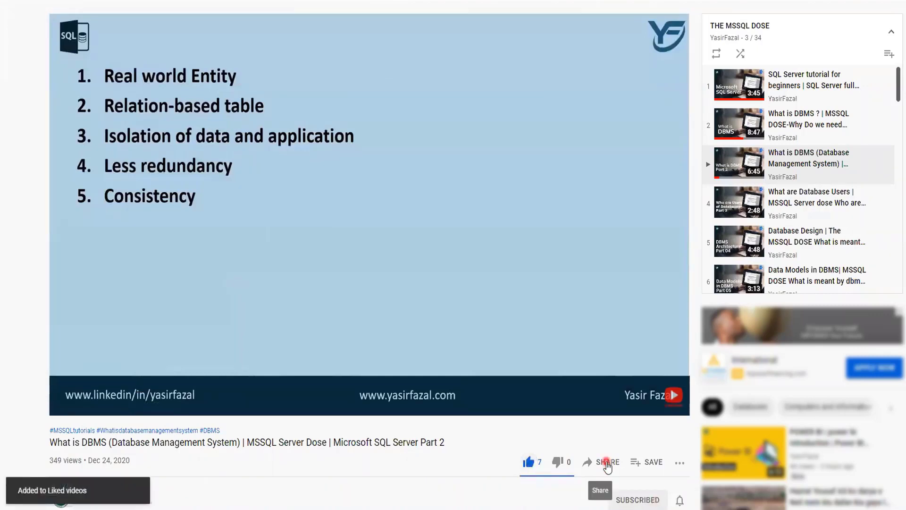
left_click(679, 501)
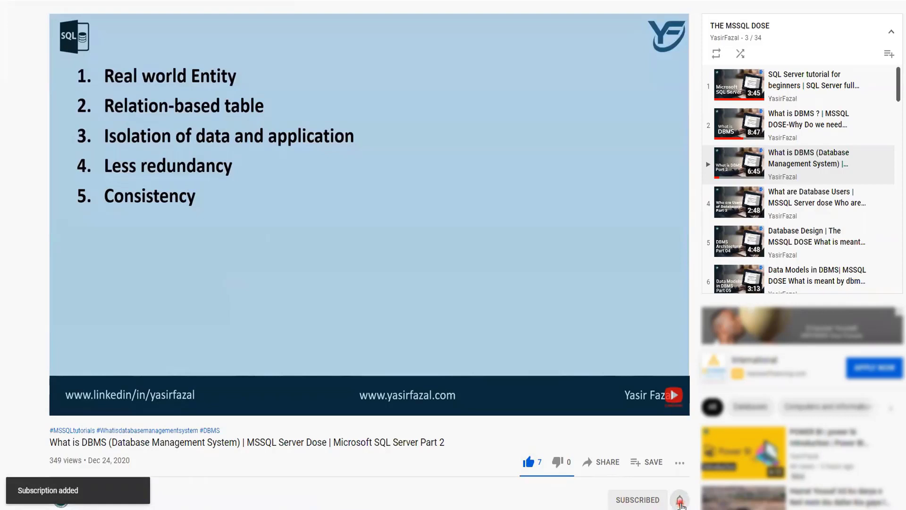
left_click(701, 438)
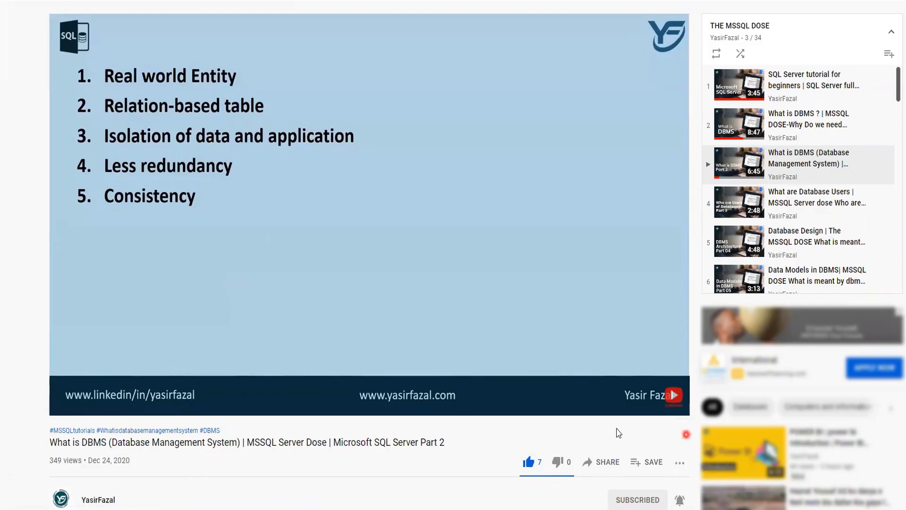